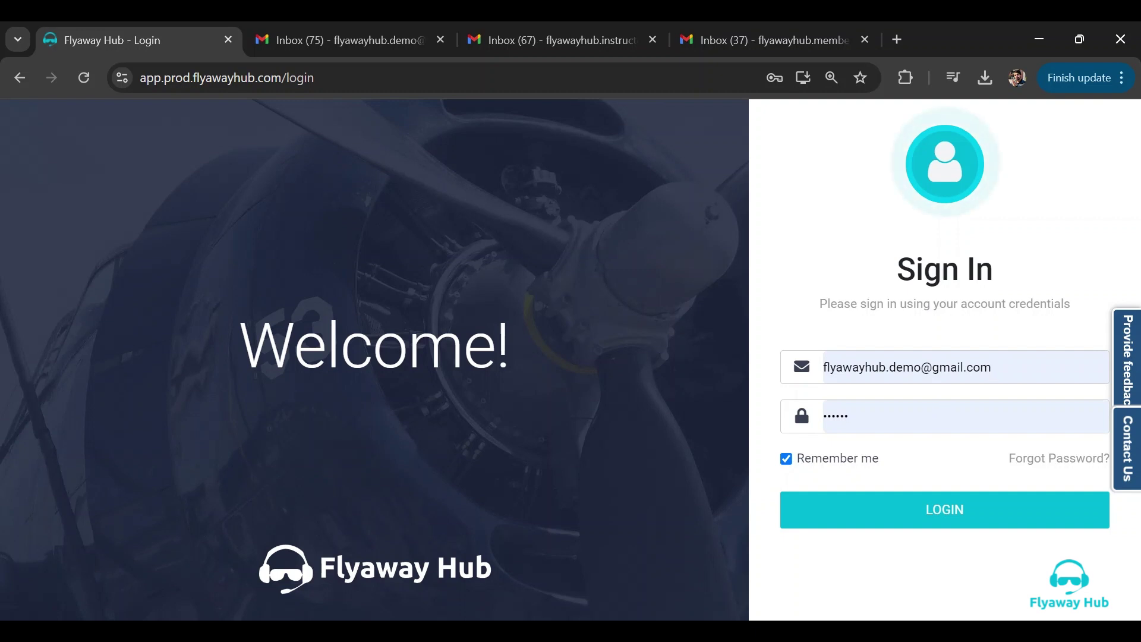
Re-enter the account password and sign in to Flyaway Hub
key(ctrl+a)
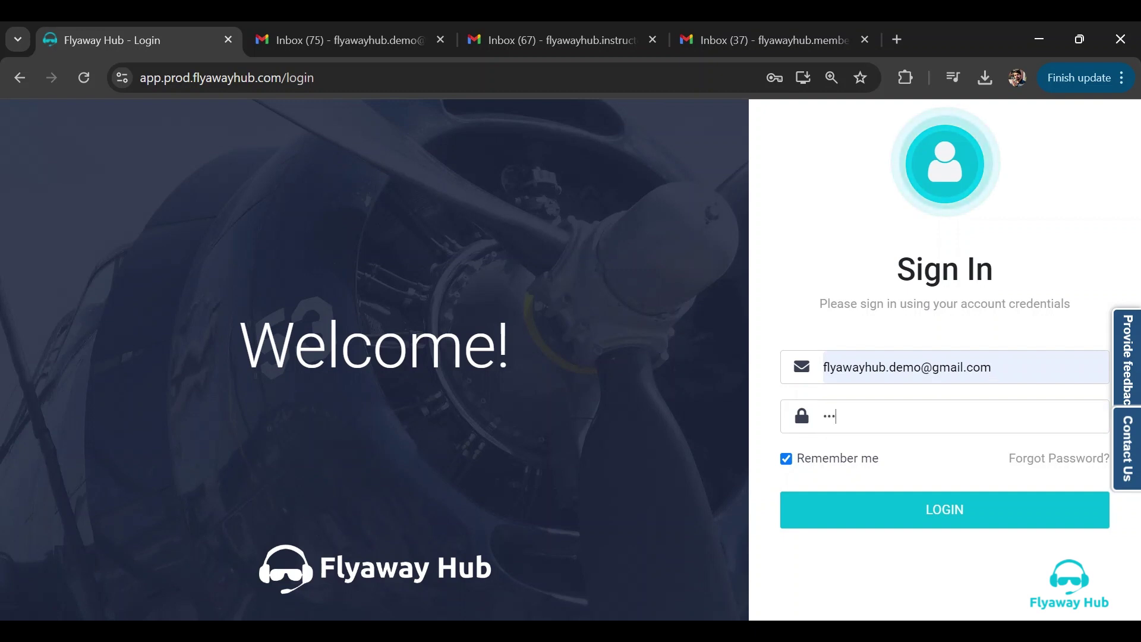
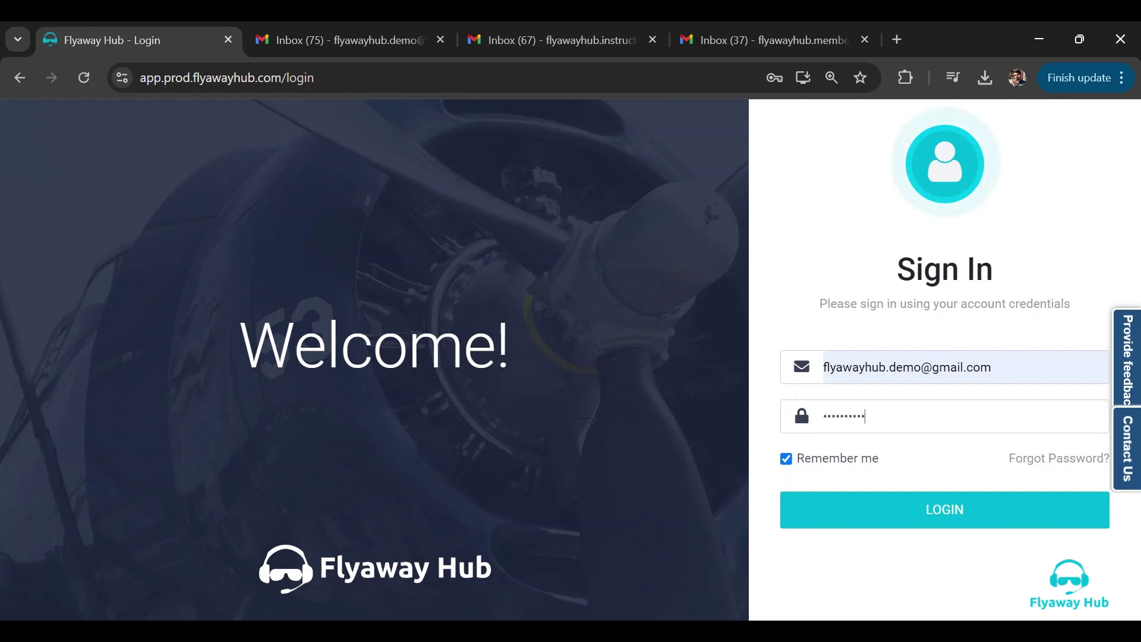
key(Return)
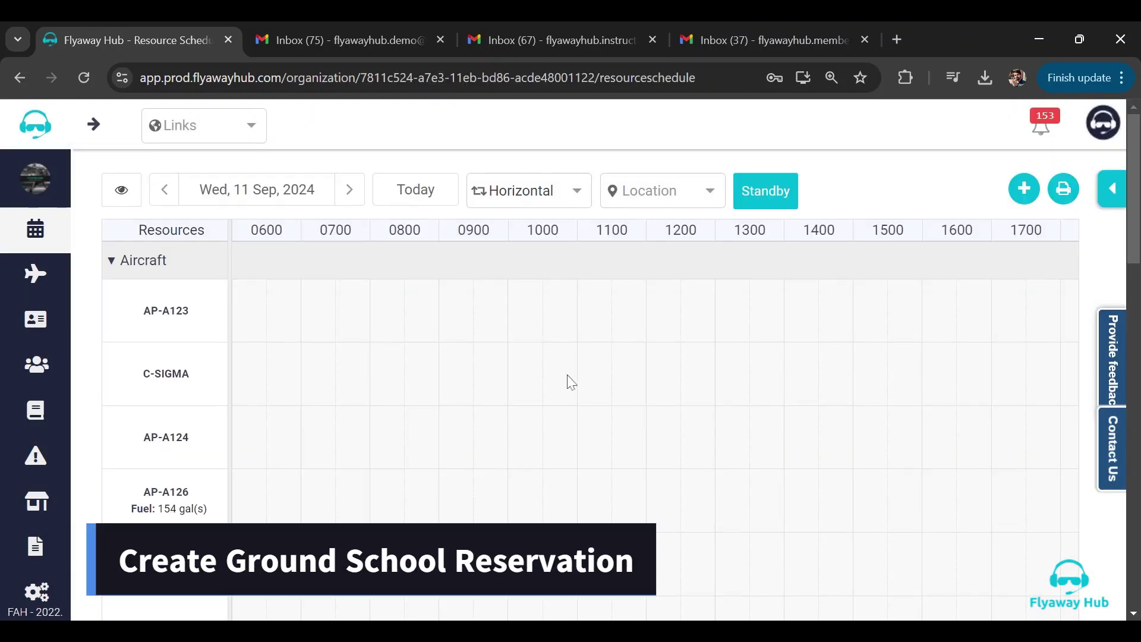
Start a new reservation with activity type Ground School and instructor Demo Instructor
click(1022, 189)
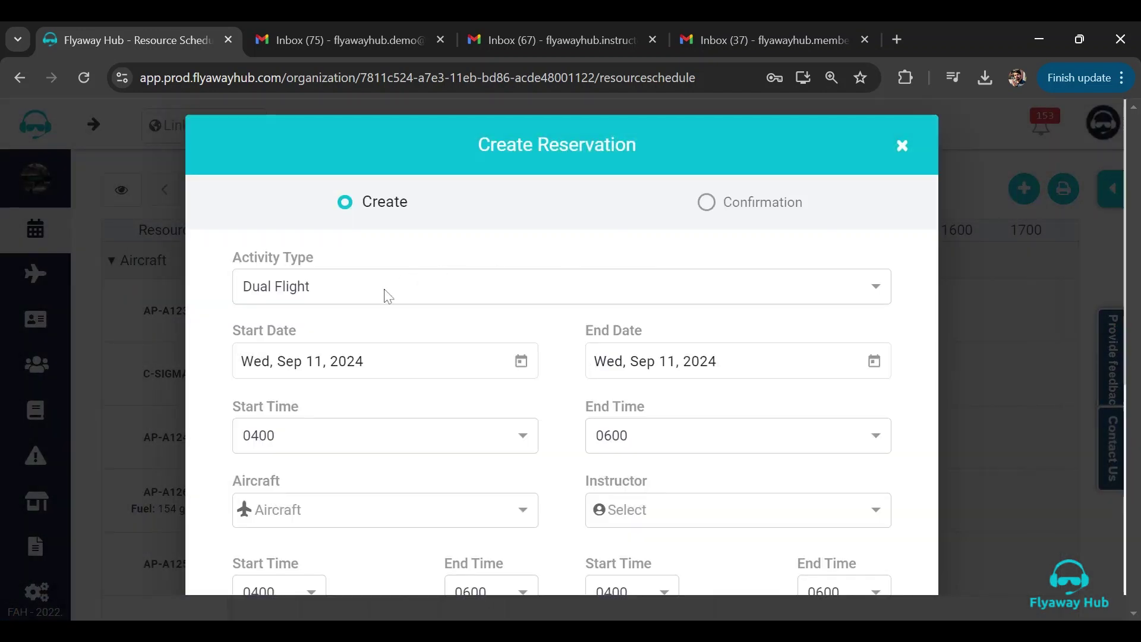
click(391, 293)
click(333, 423)
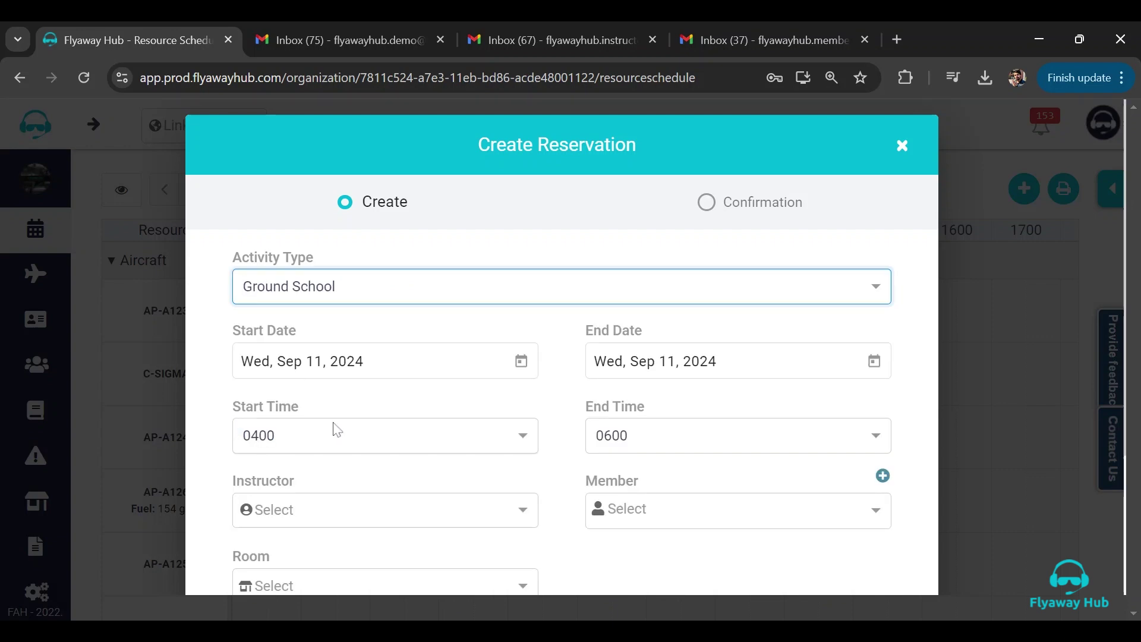
scroll(428, 405, down, 3)
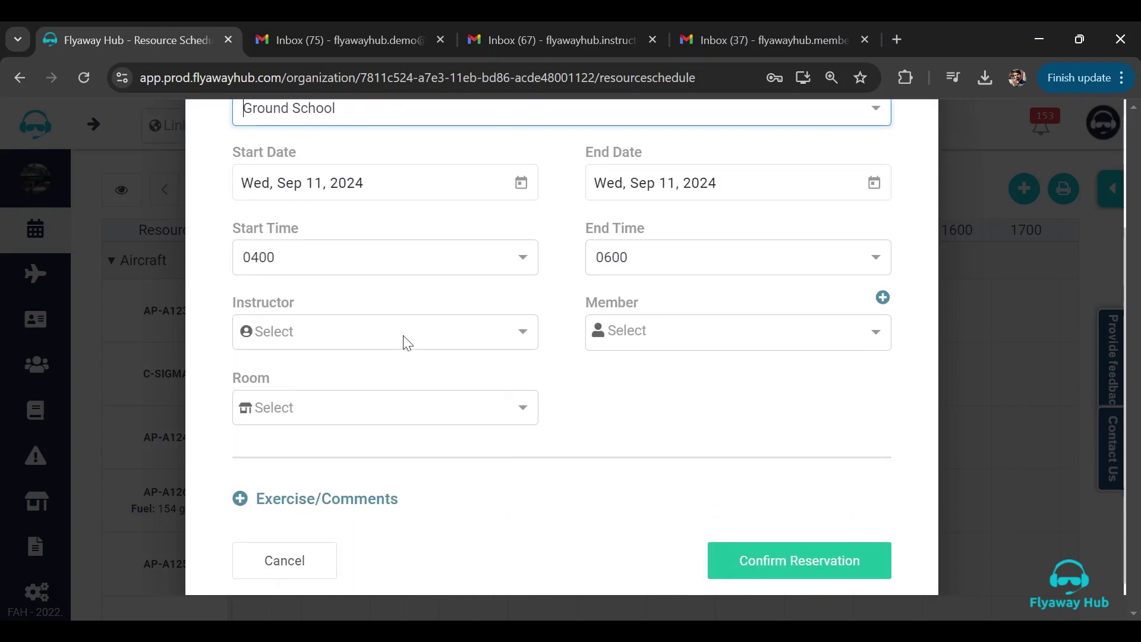
click(396, 346)
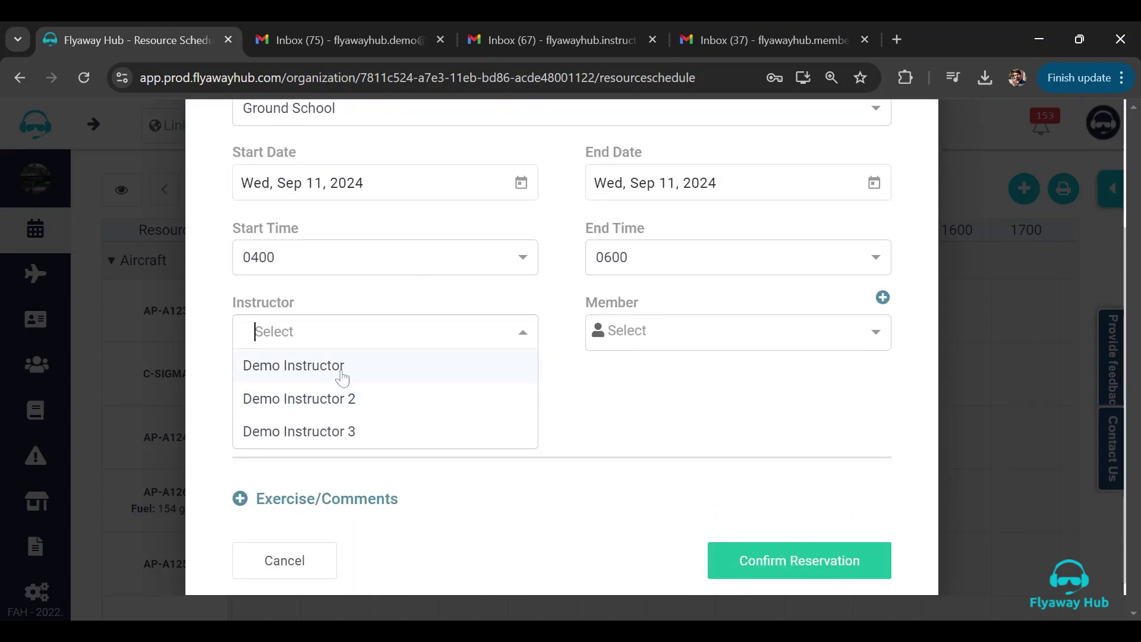
click(343, 366)
Add Demo Admin (Me) and Demo Member as the reservation's two members
click(666, 332)
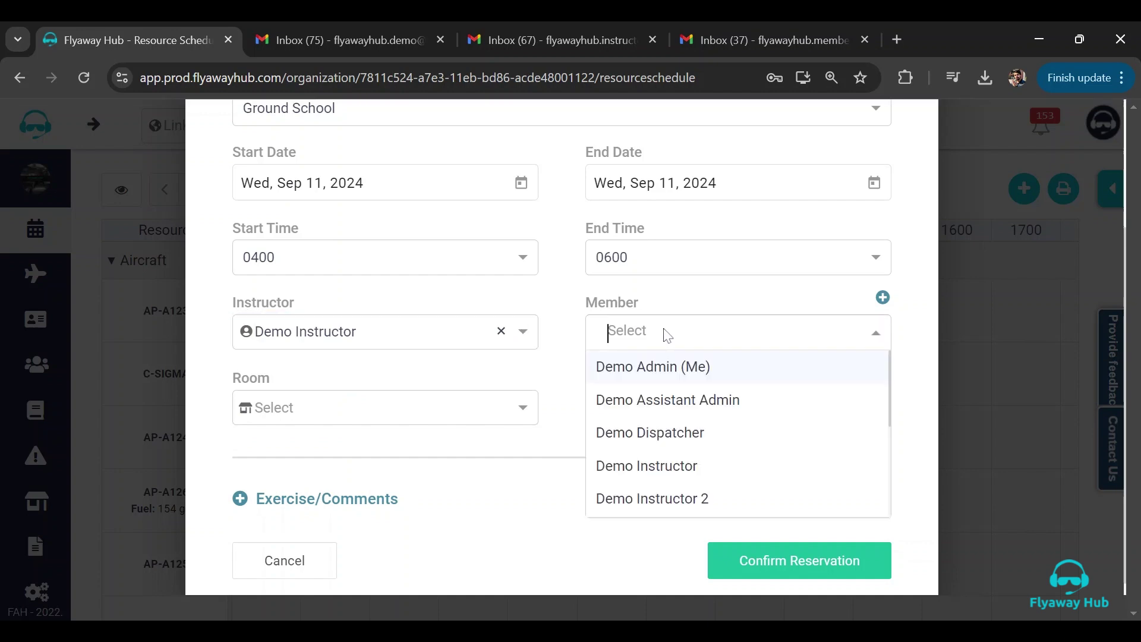
click(654, 368)
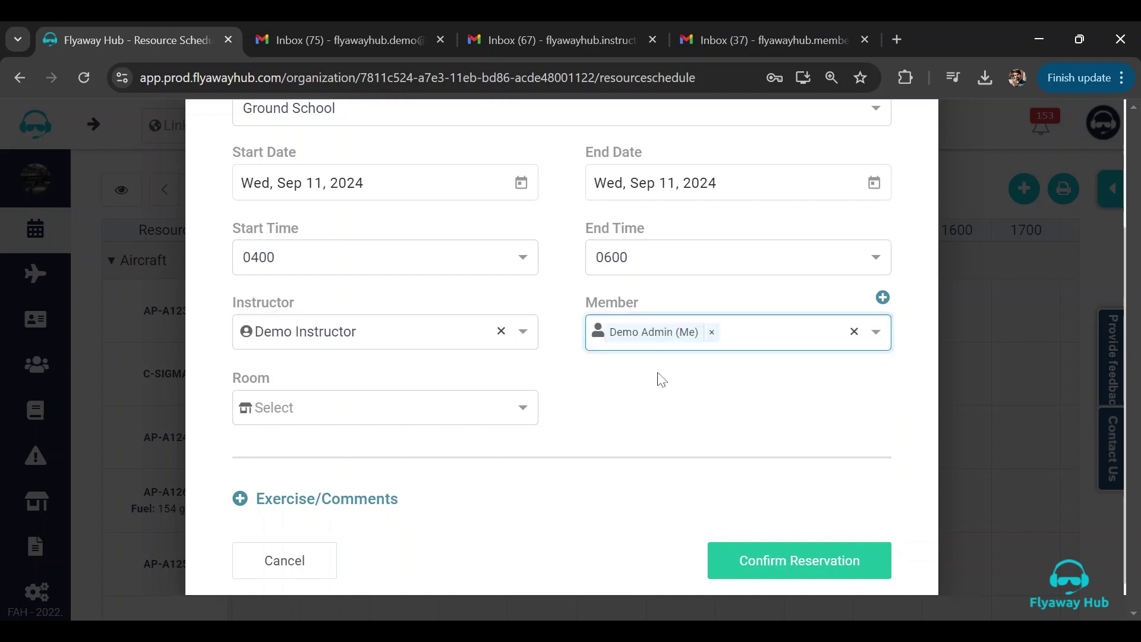
click(747, 342)
scroll(681, 431, down, 3)
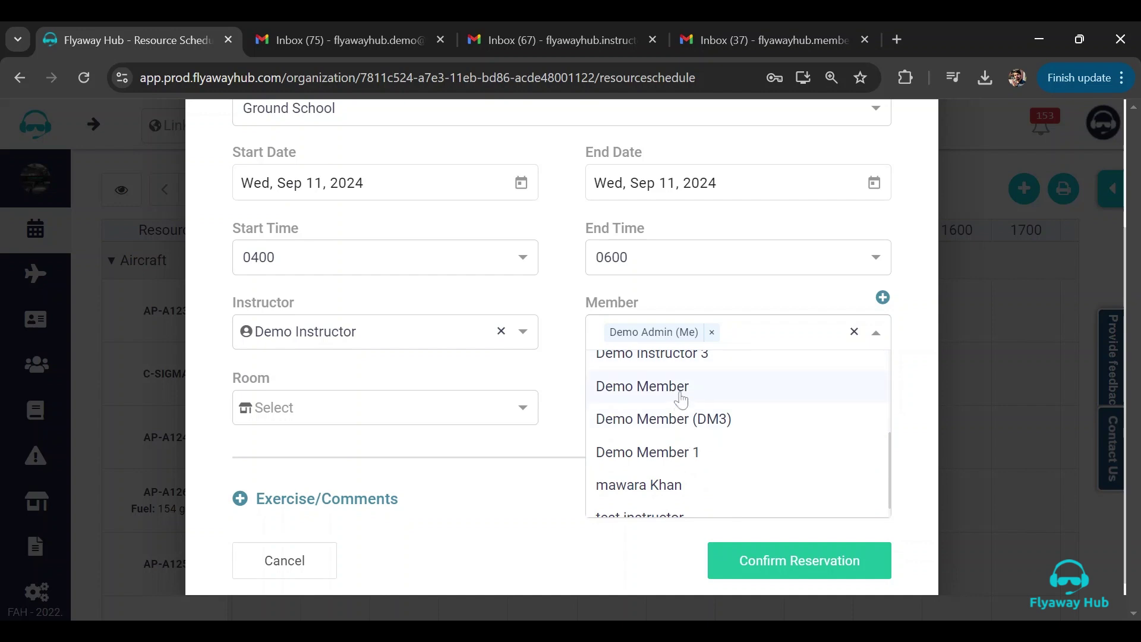
click(681, 392)
Book the Staff Room and continue to the confirmation step
click(418, 405)
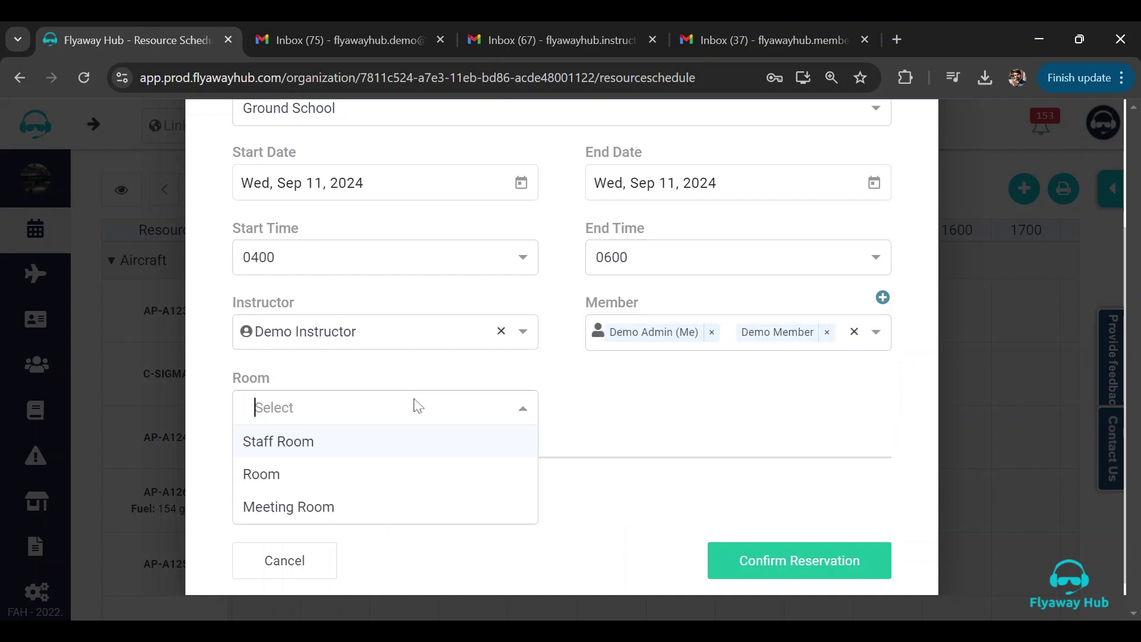
click(339, 443)
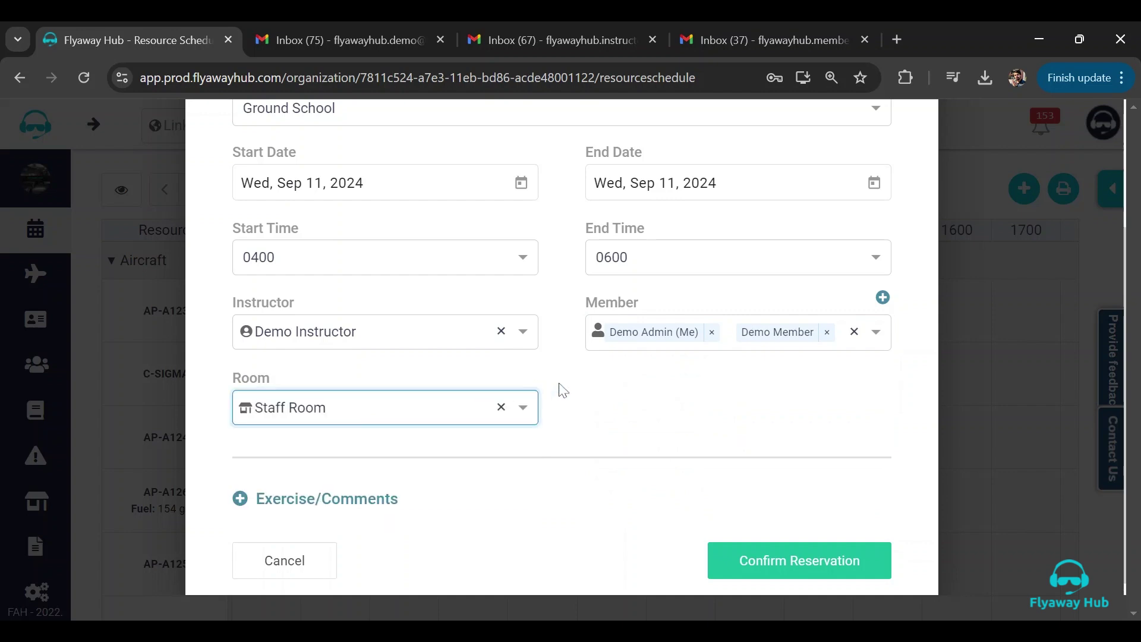
scroll(598, 395, up, 2)
scroll(733, 469, down, 2)
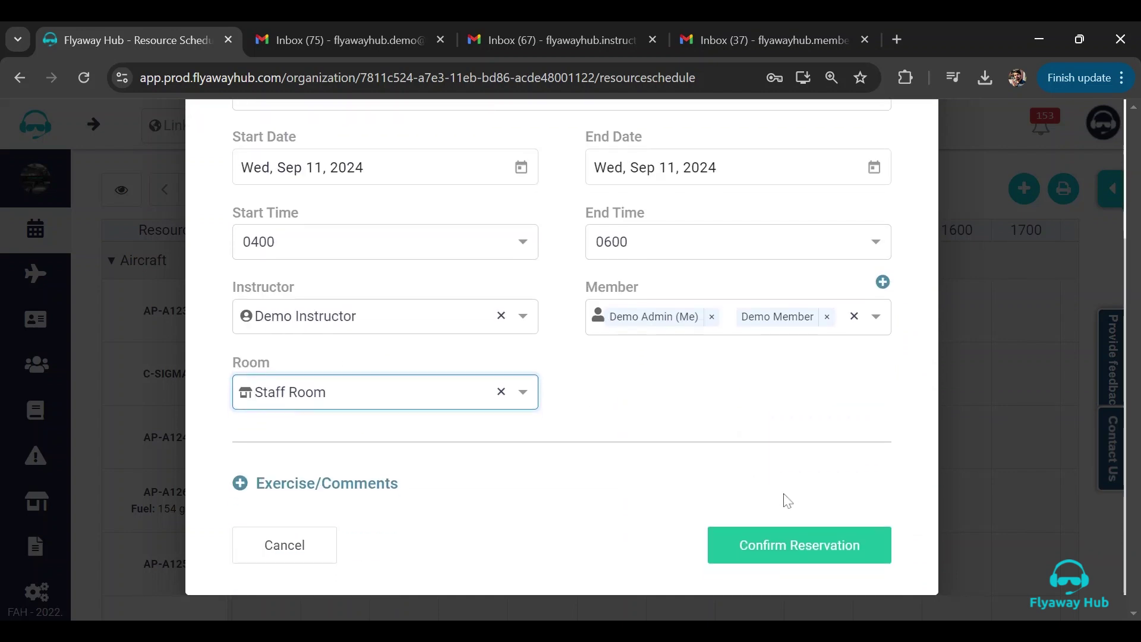
click(752, 546)
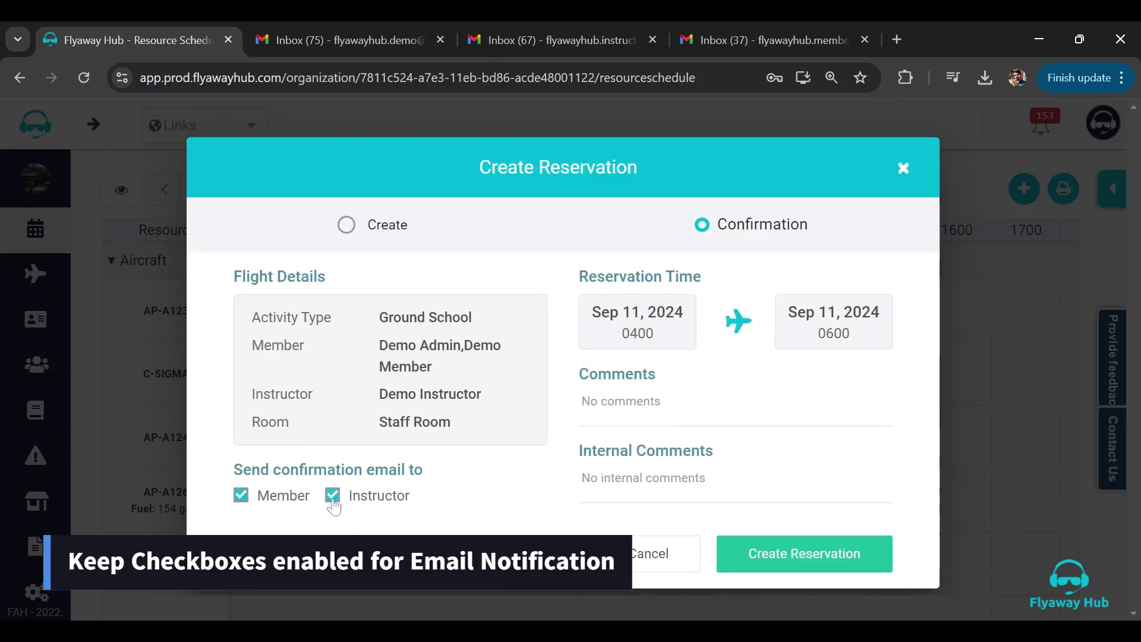
Confirm and create the reservation, keeping the member and instructor email checkboxes ticked
click(240, 494)
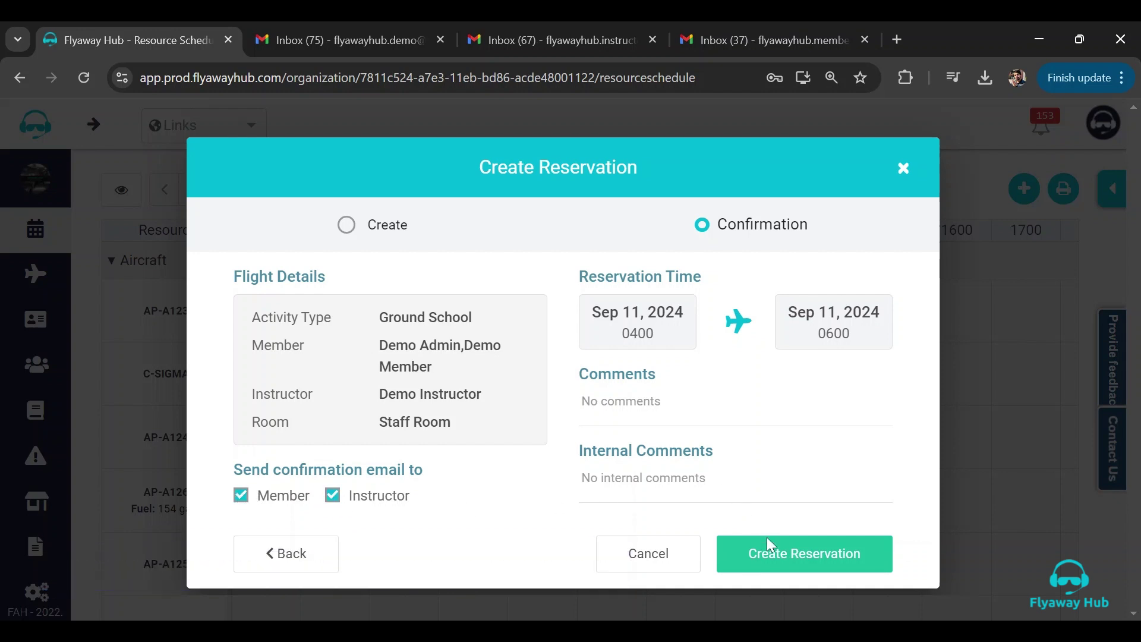
click(779, 567)
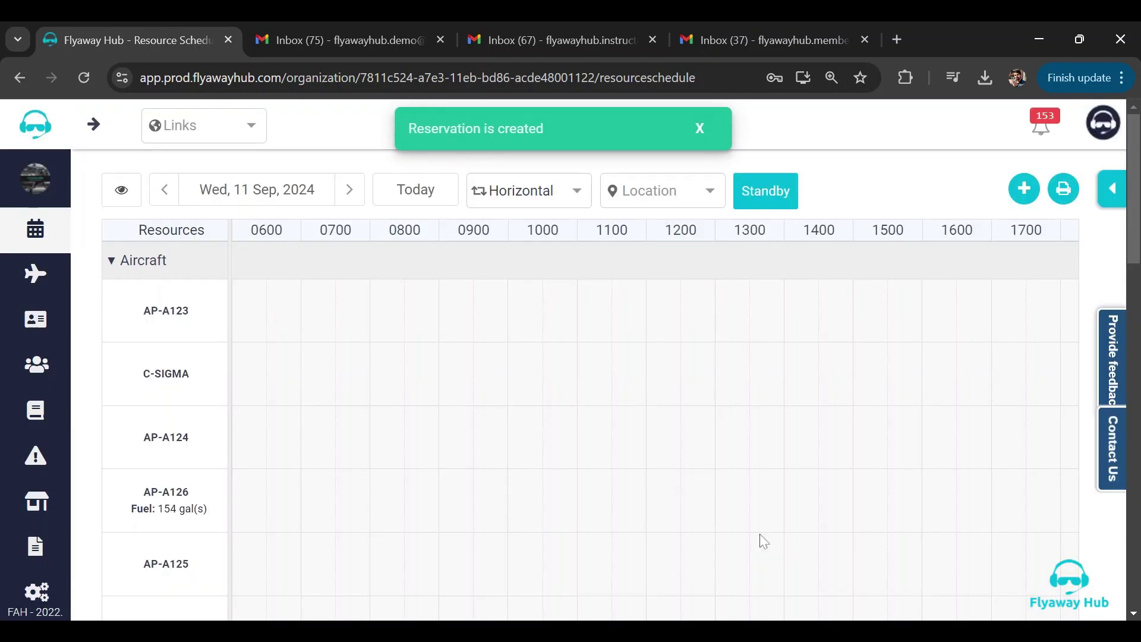
scroll(555, 443, down, 6)
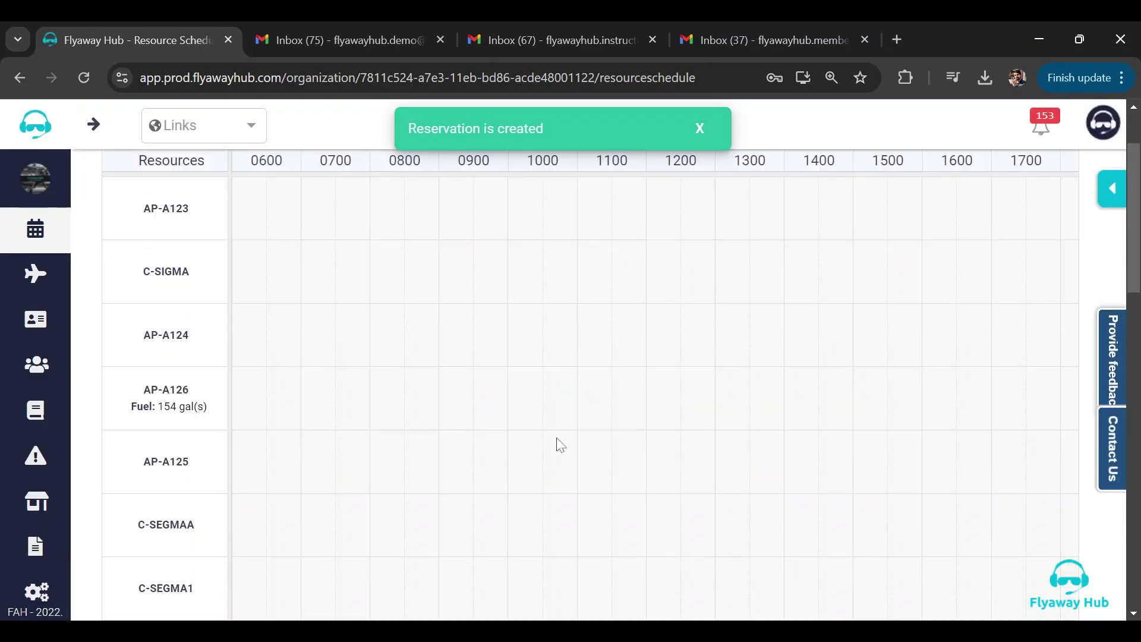
scroll(553, 443, up, 6)
Open the Ground School reservation's details, check both member names, then sign out
click(110, 335)
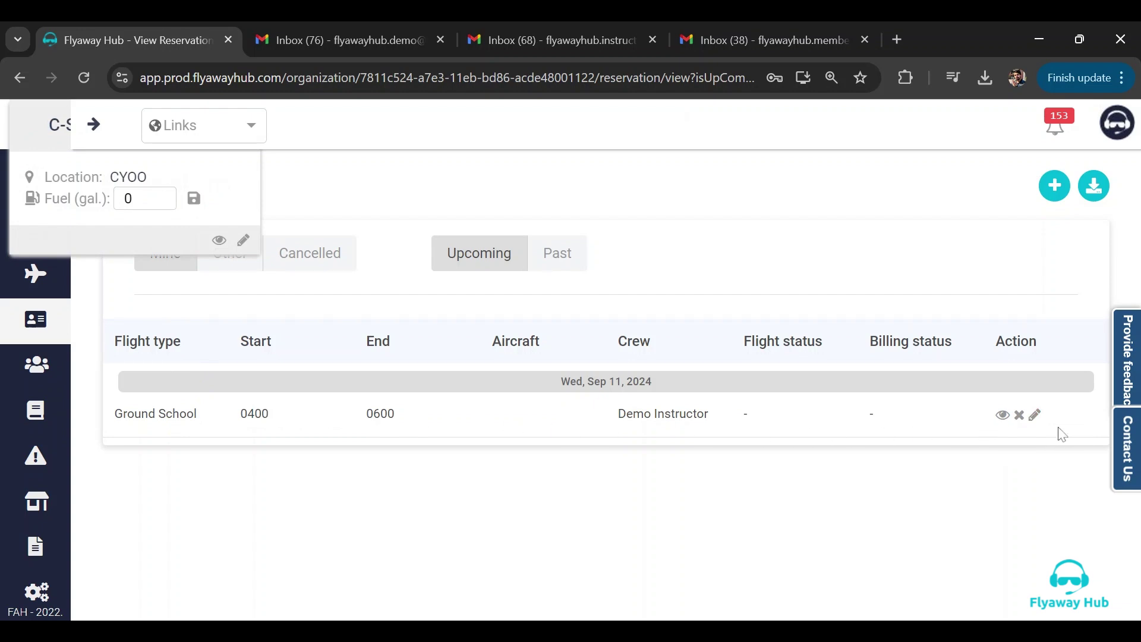
click(1001, 415)
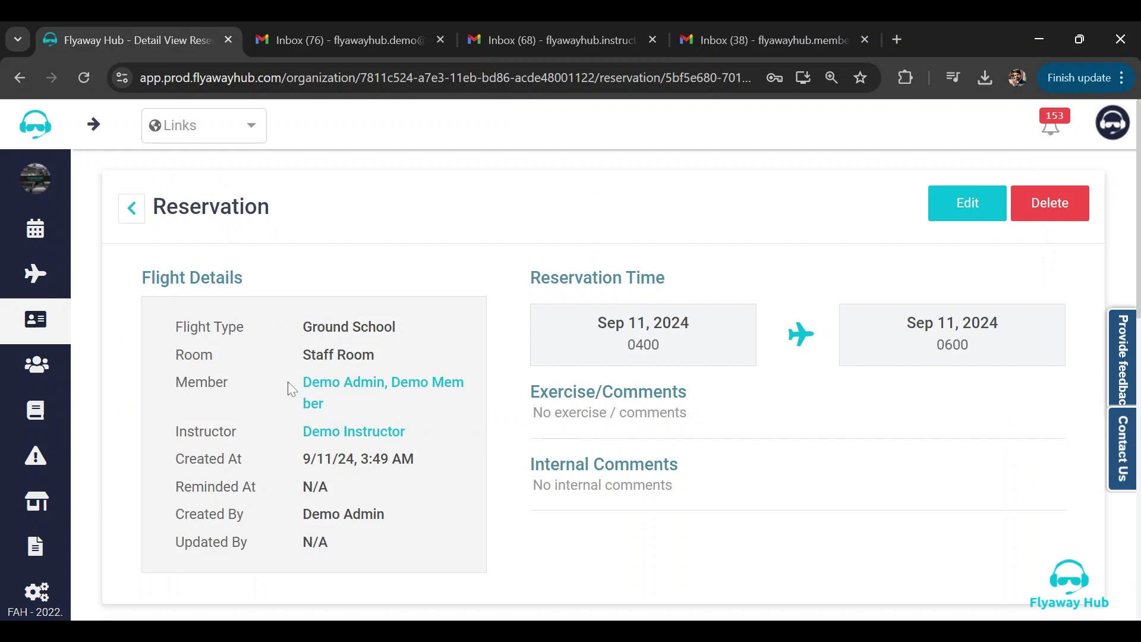
drag(308, 386, 387, 425)
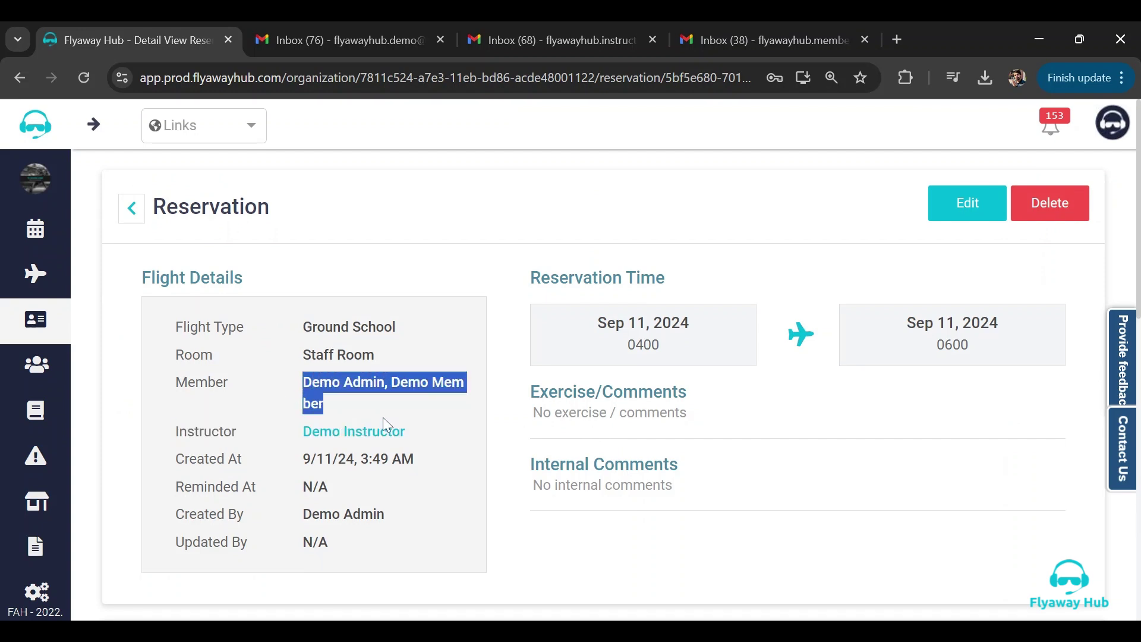
click(504, 445)
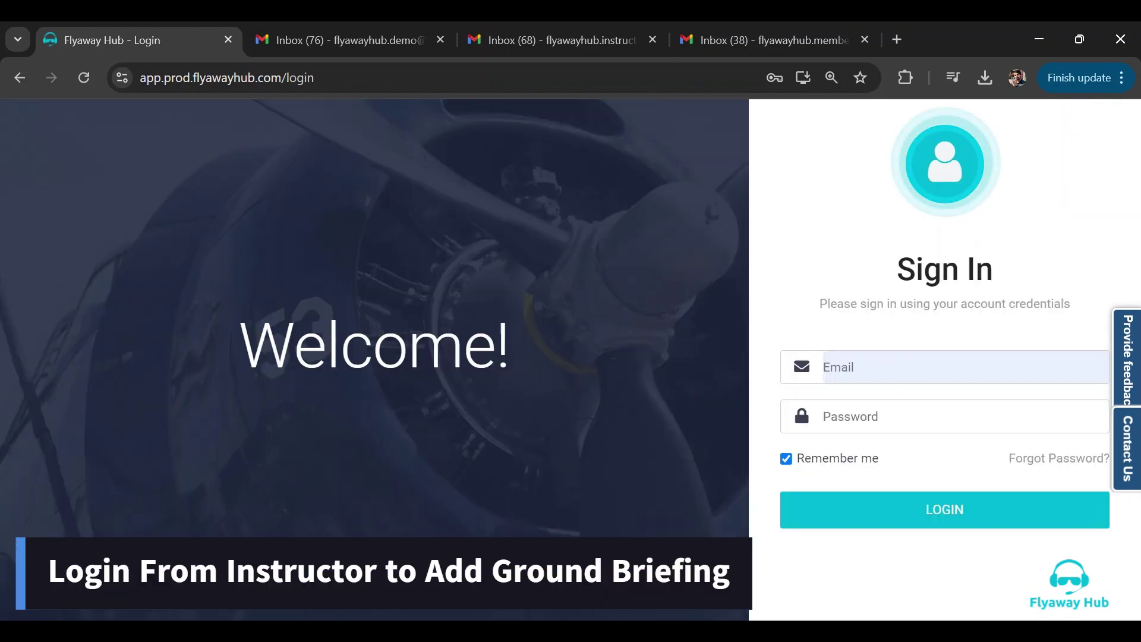
Sign in with the instructor account's e-mail and password
key(ctrl+v)
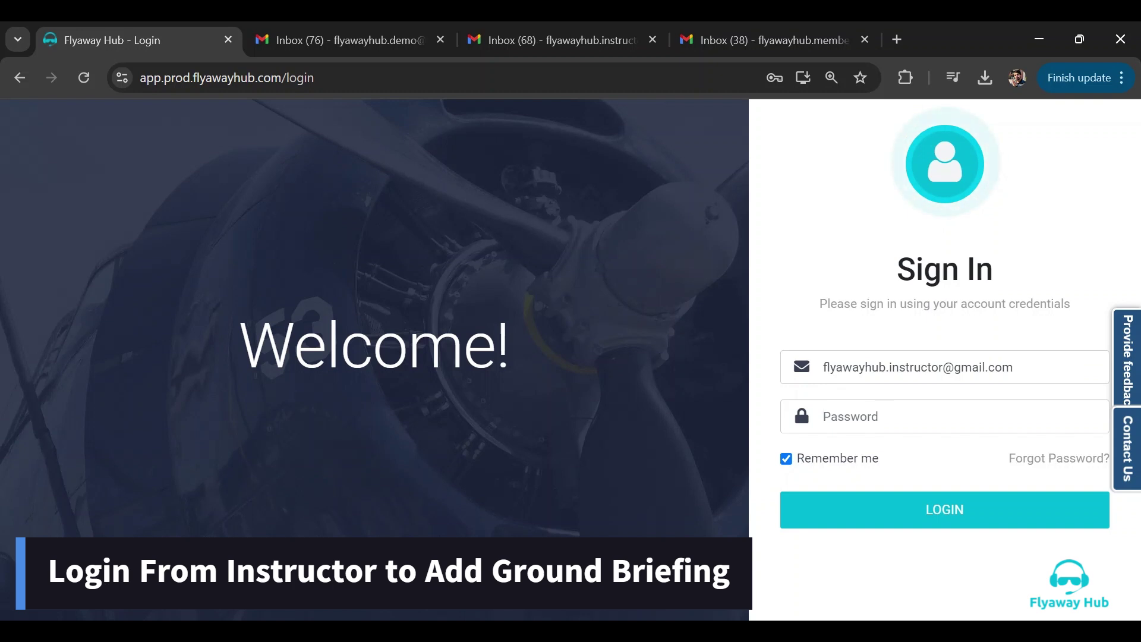
key(Tab)
text(••••••••)
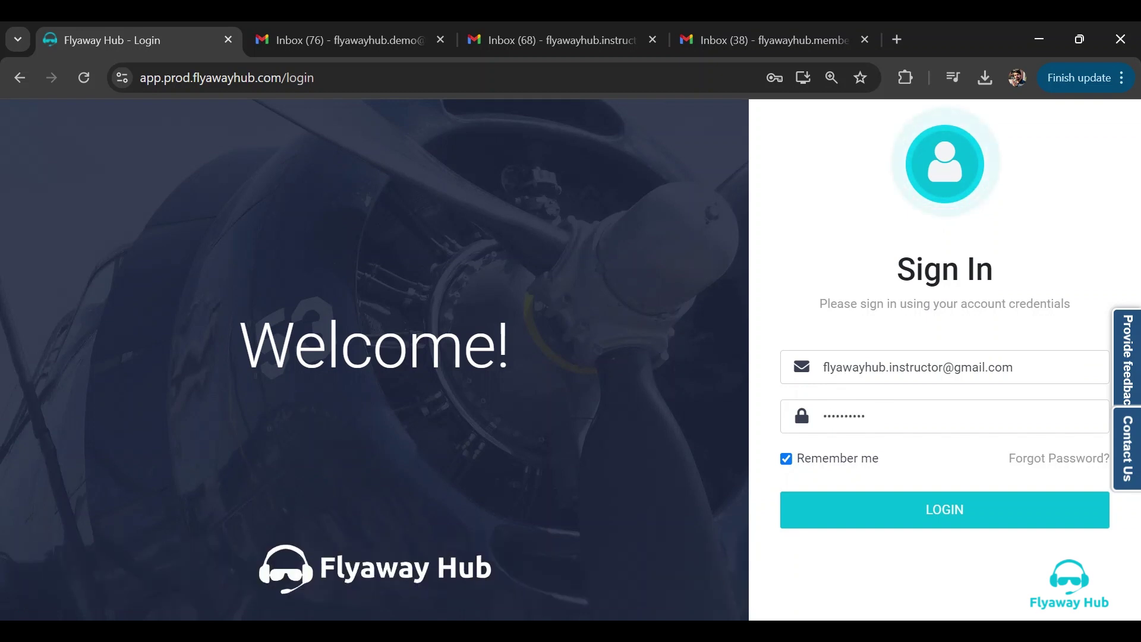
key(Return)
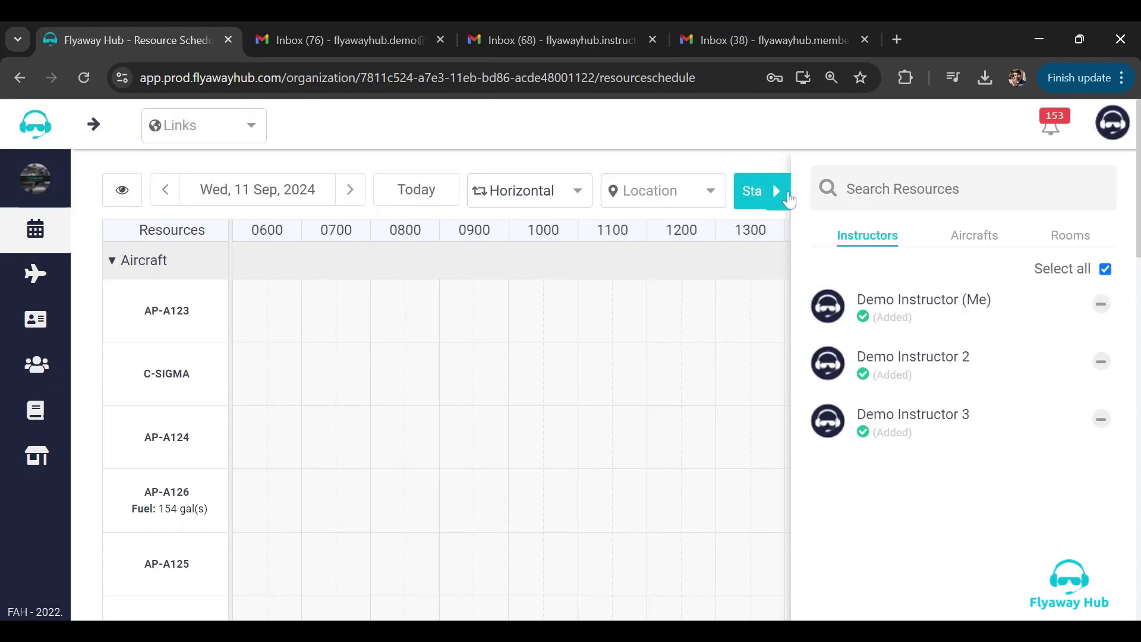
Collapse the resources panel and open the Ground School reservation down to Ground Briefings
click(787, 198)
mouse_move(34, 357)
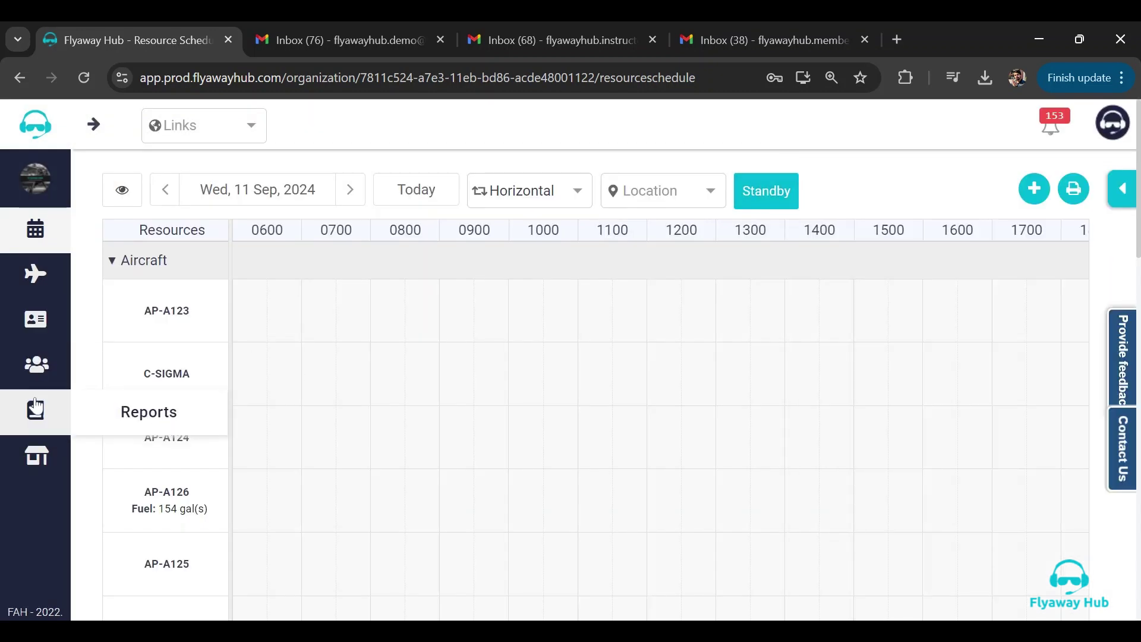
mouse_move(35, 319)
click(126, 327)
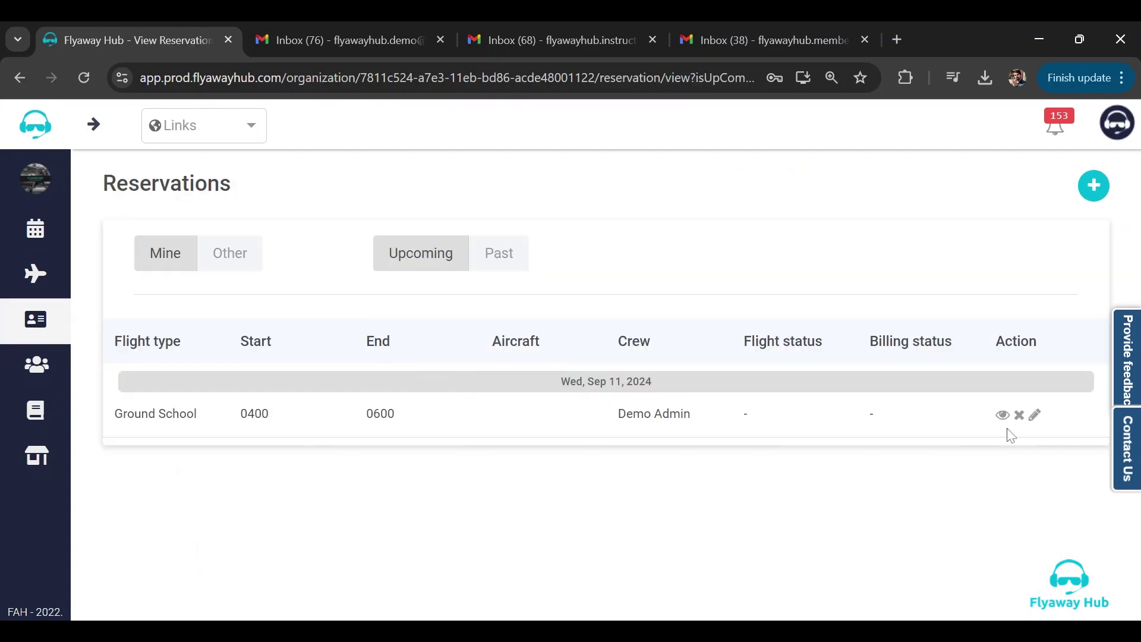
click(1004, 416)
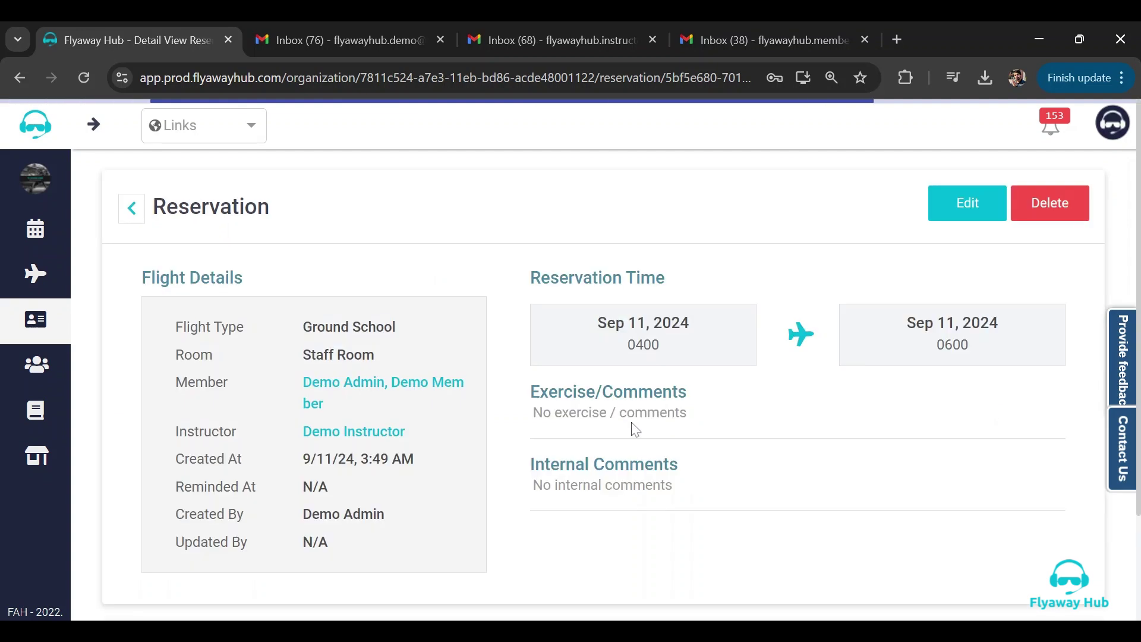
scroll(596, 375, down, 2)
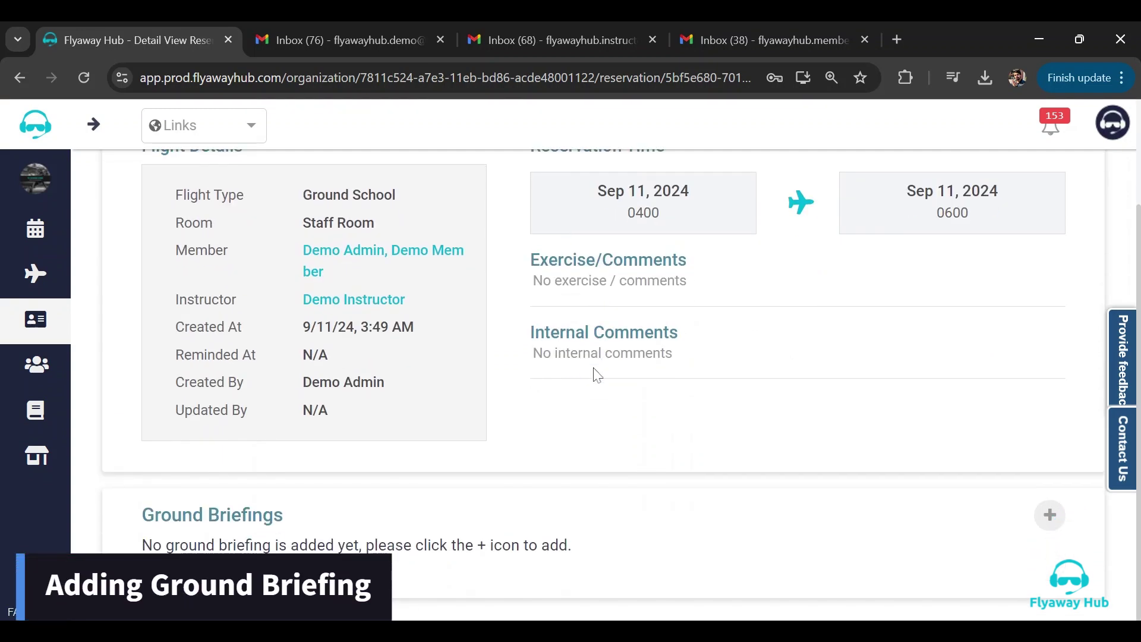
Add a 2-hour ground briefing commented 'test ground briefing' and submit it
click(1051, 516)
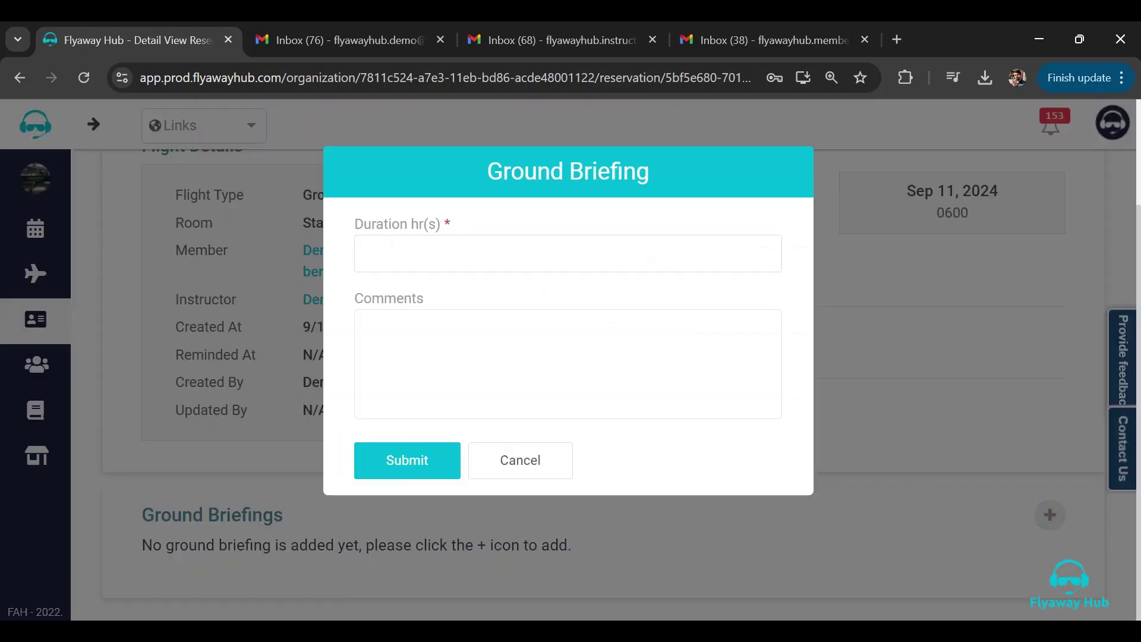
click(568, 254)
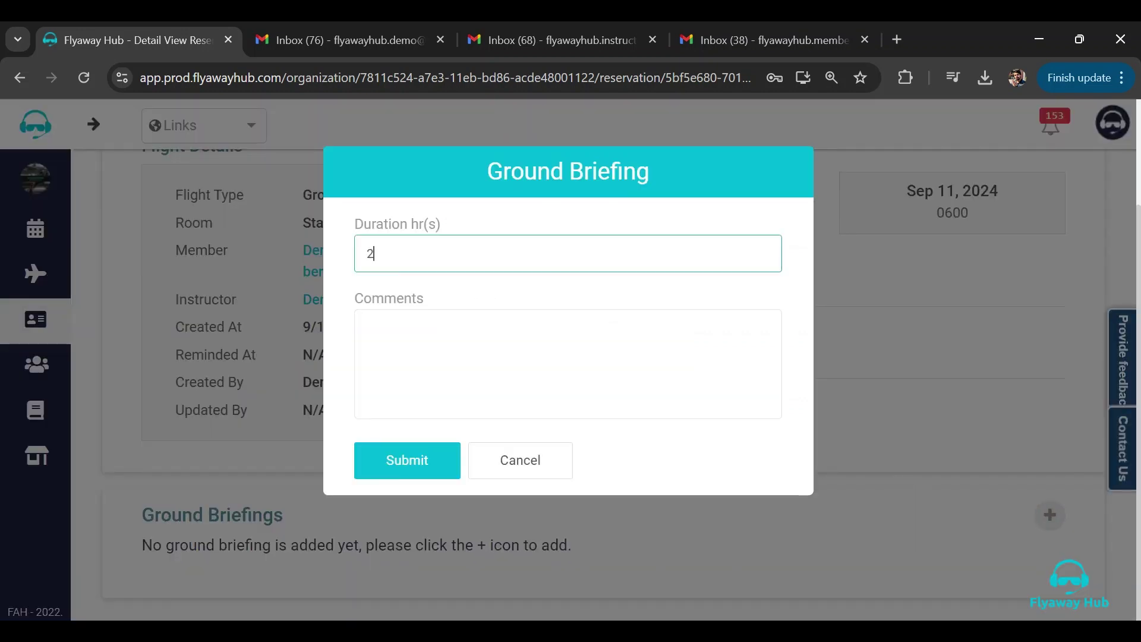
click(368, 331)
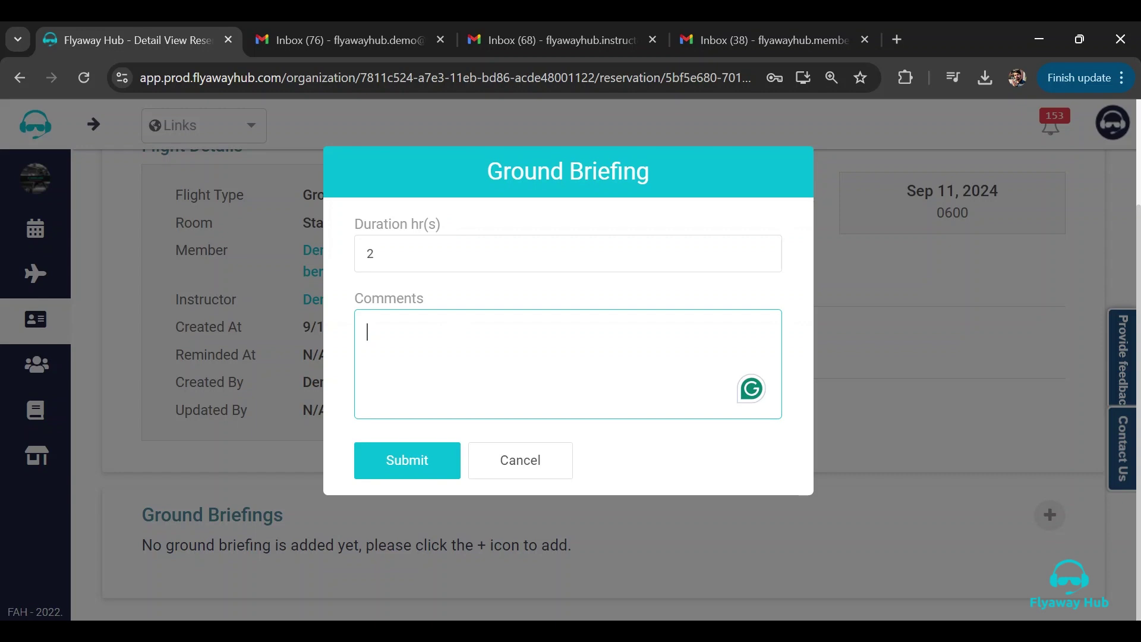
text(test ground briefing)
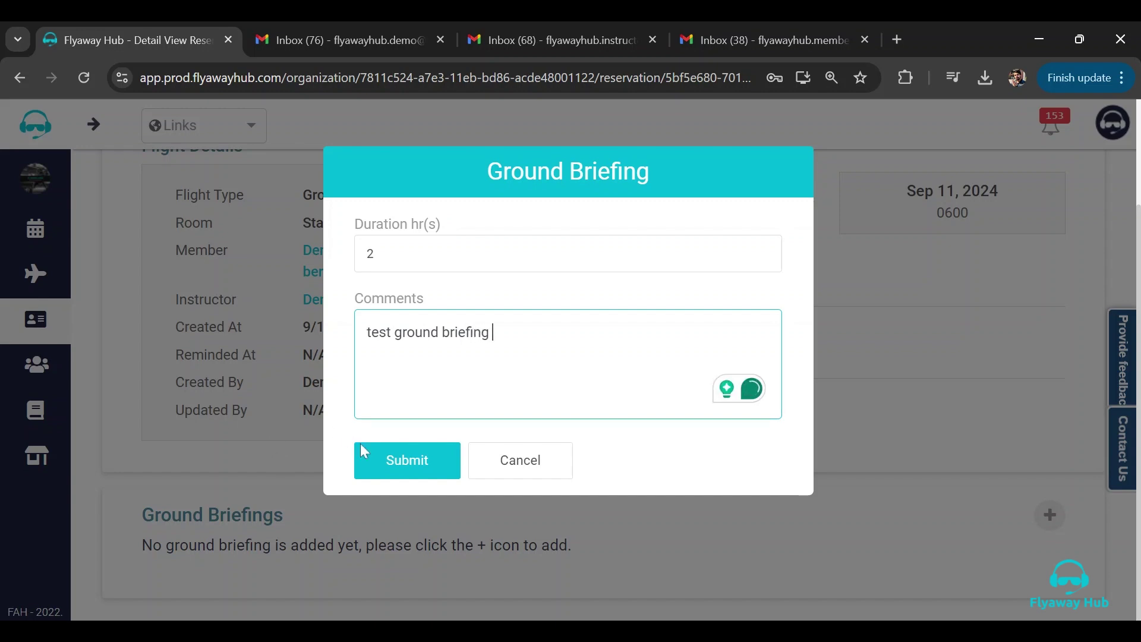
click(397, 465)
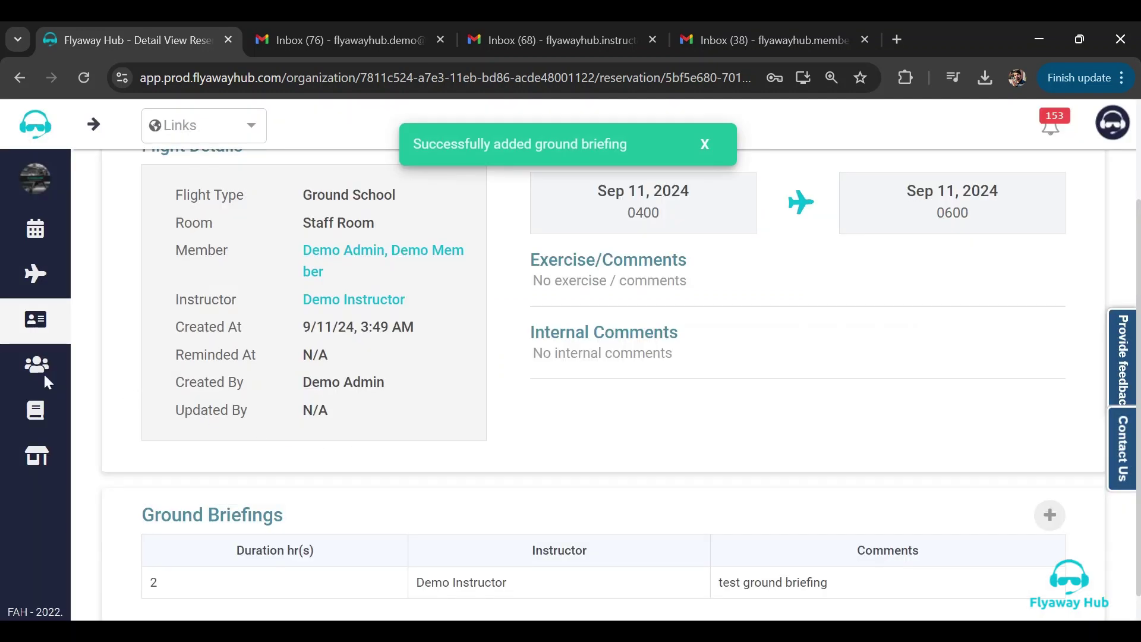
scroll(440, 363, up, 3)
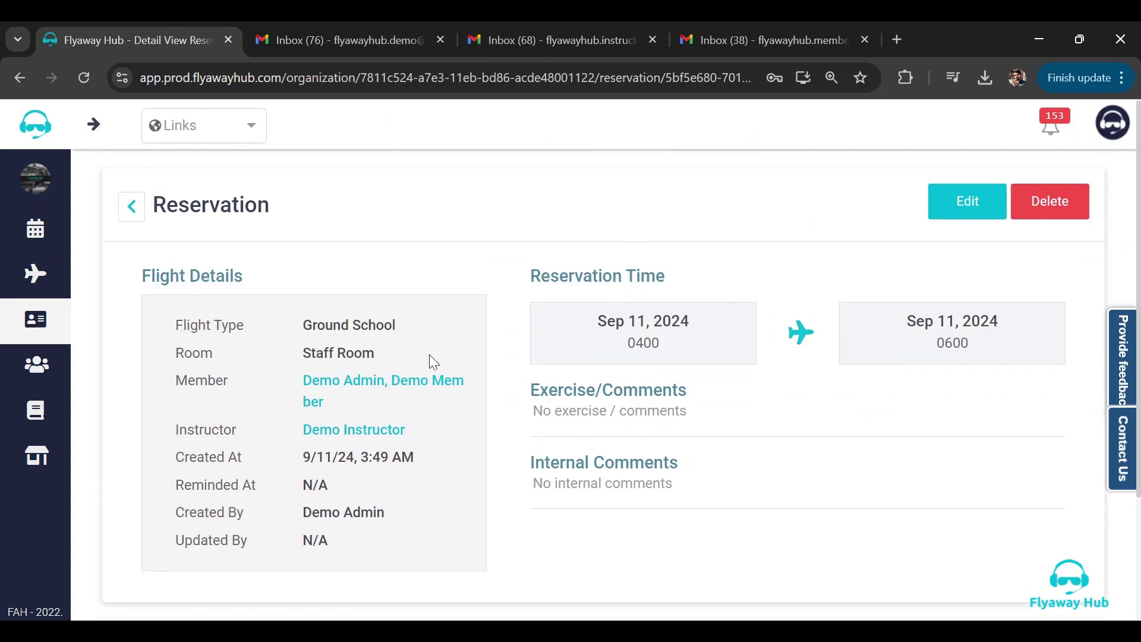
In the Flight Log, widen the Date, Activity Type and Member columns and check the Briefing column
click(137, 420)
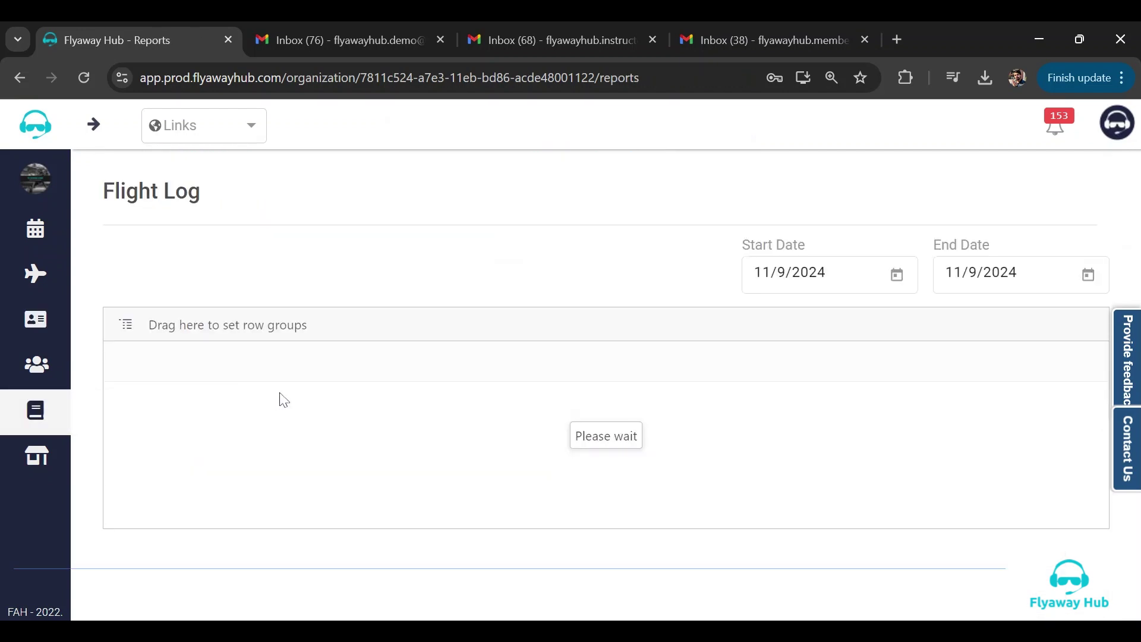
drag(337, 365, 501, 380)
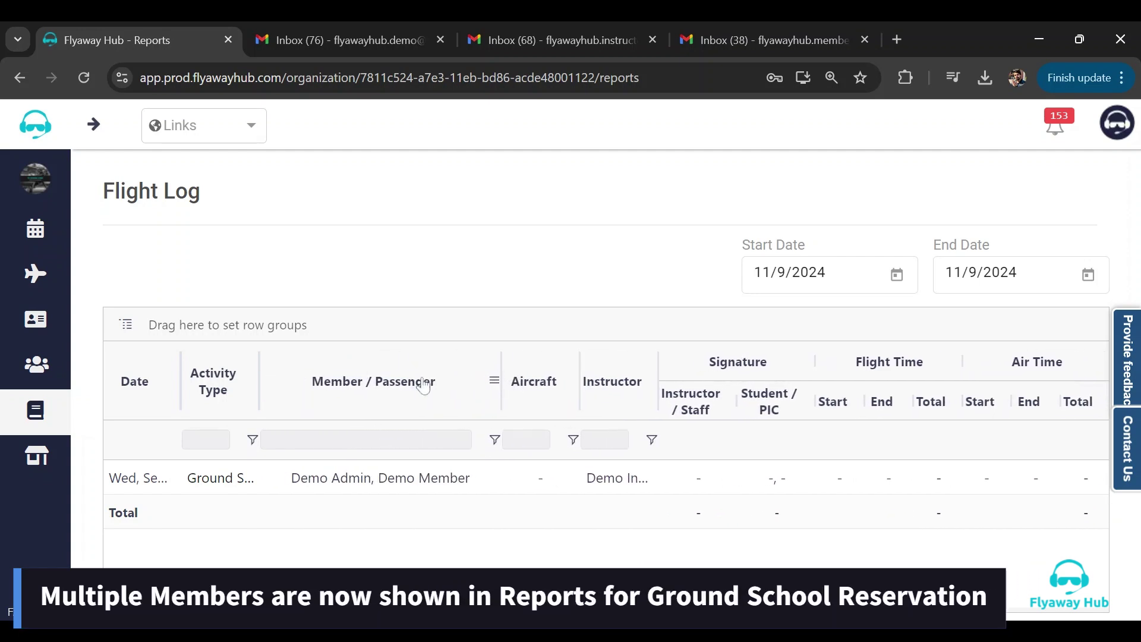
drag(257, 360, 354, 361)
drag(179, 365, 274, 362)
click(178, 478)
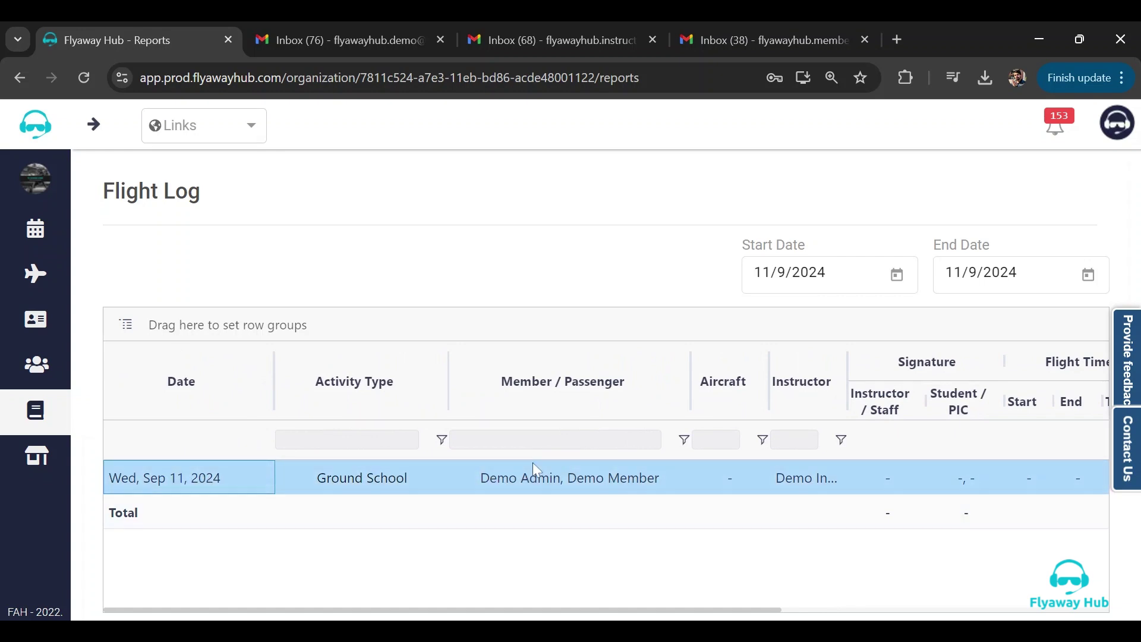
drag(469, 614, 853, 615)
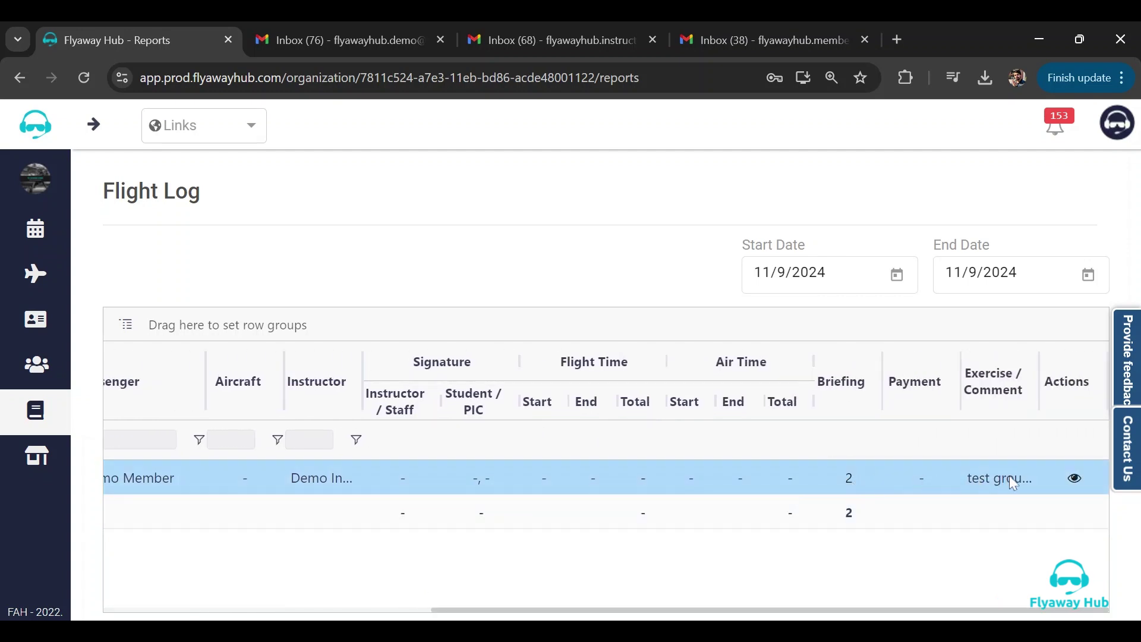
drag(699, 614, 308, 606)
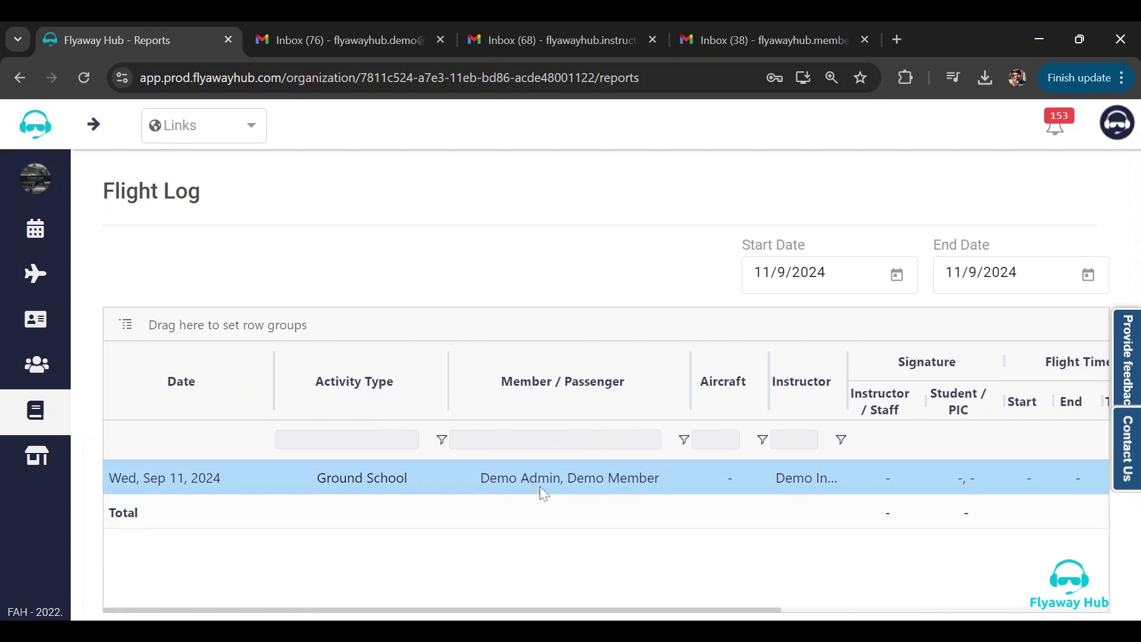
Log out of Flyaway Hub and switch to the admin's Gmail inbox
click(1127, 134)
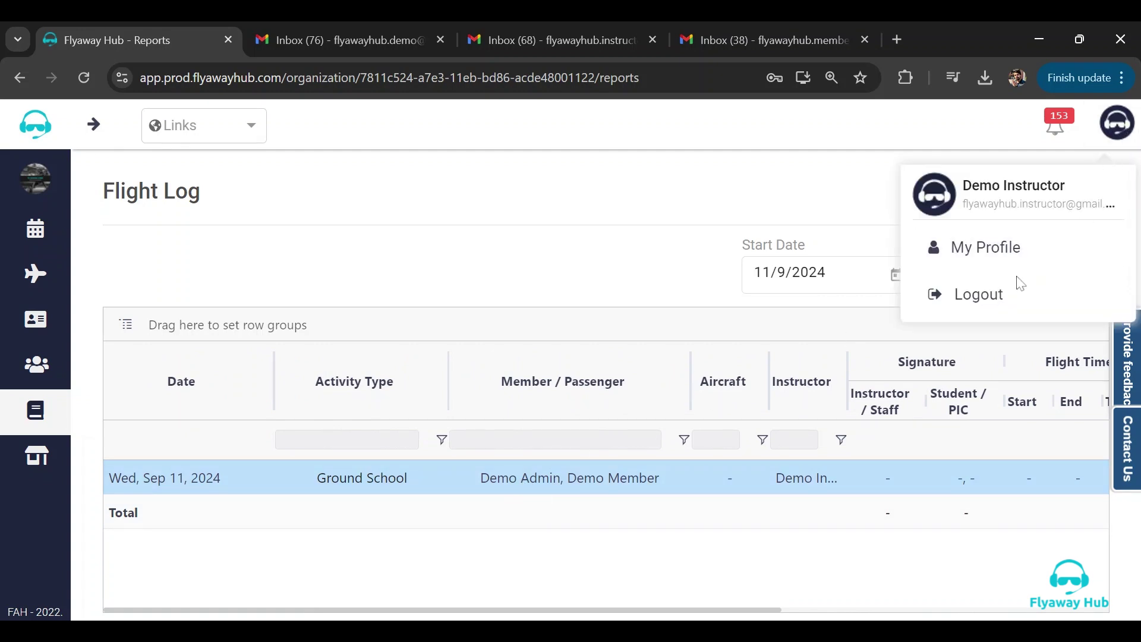
click(982, 295)
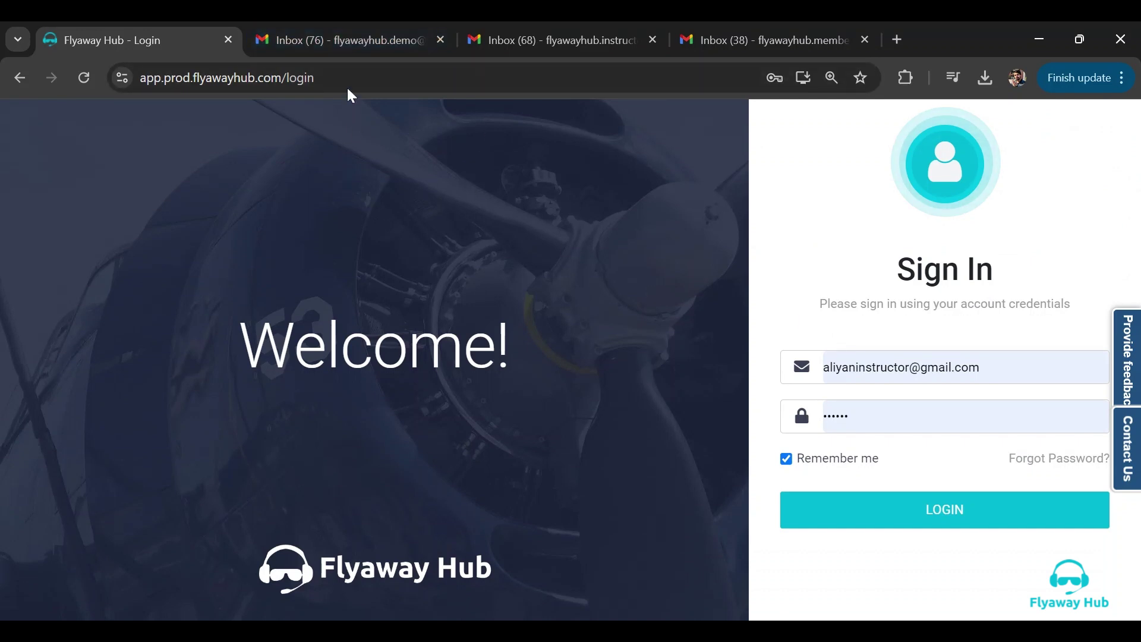
click(364, 43)
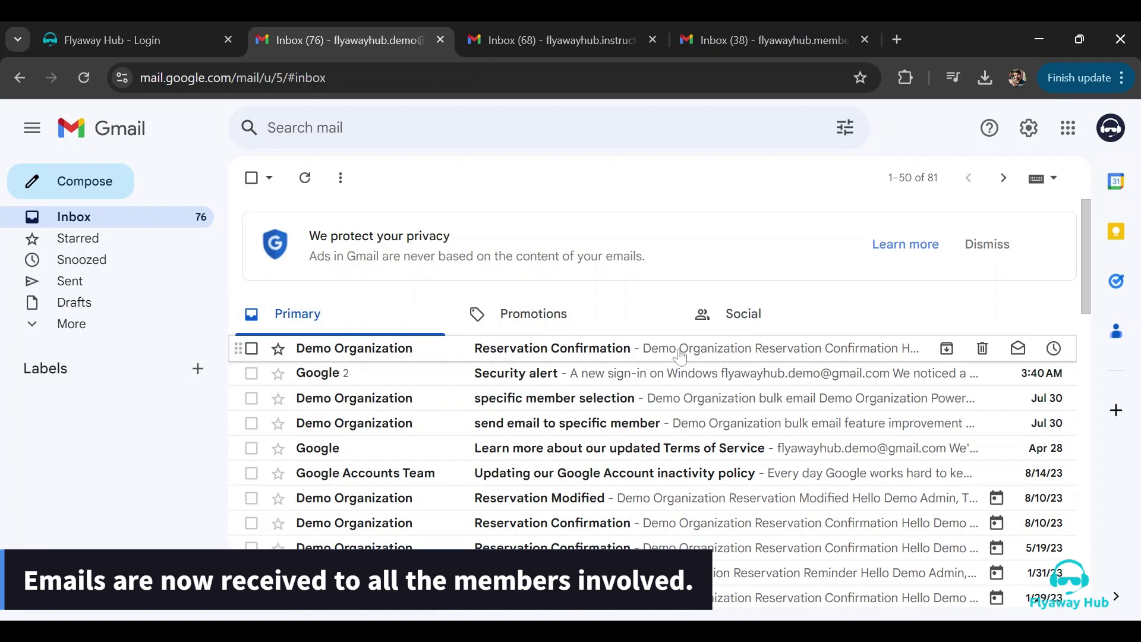
Check the admin's Reservation Confirmation email lists both members and 2 hr(s)
click(658, 350)
scroll(549, 329, down, 5)
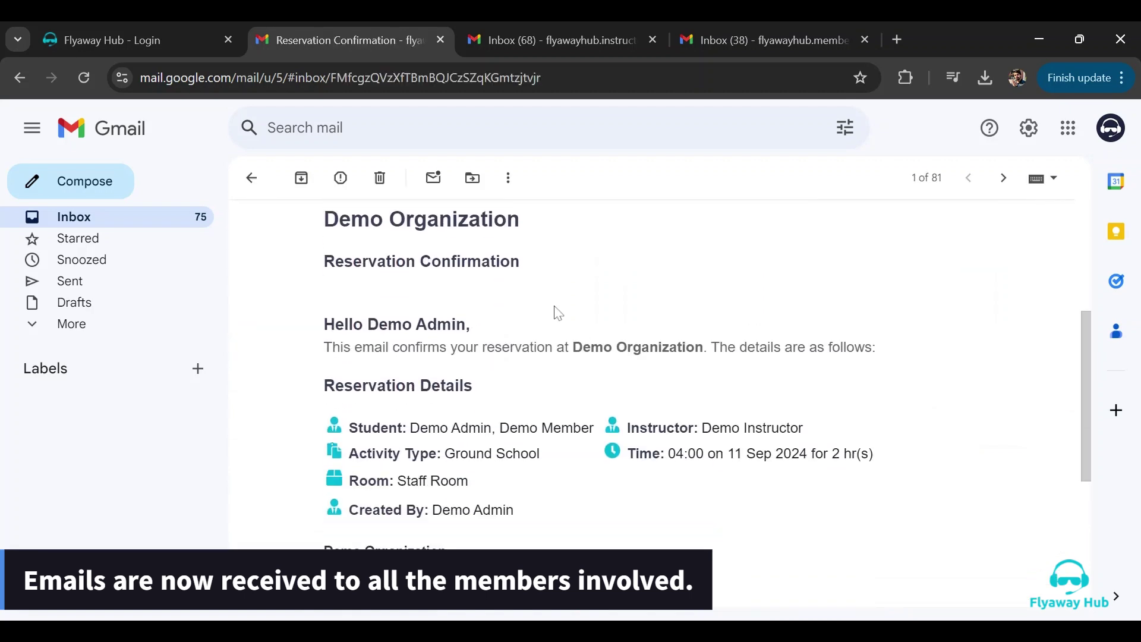
drag(409, 427, 598, 445)
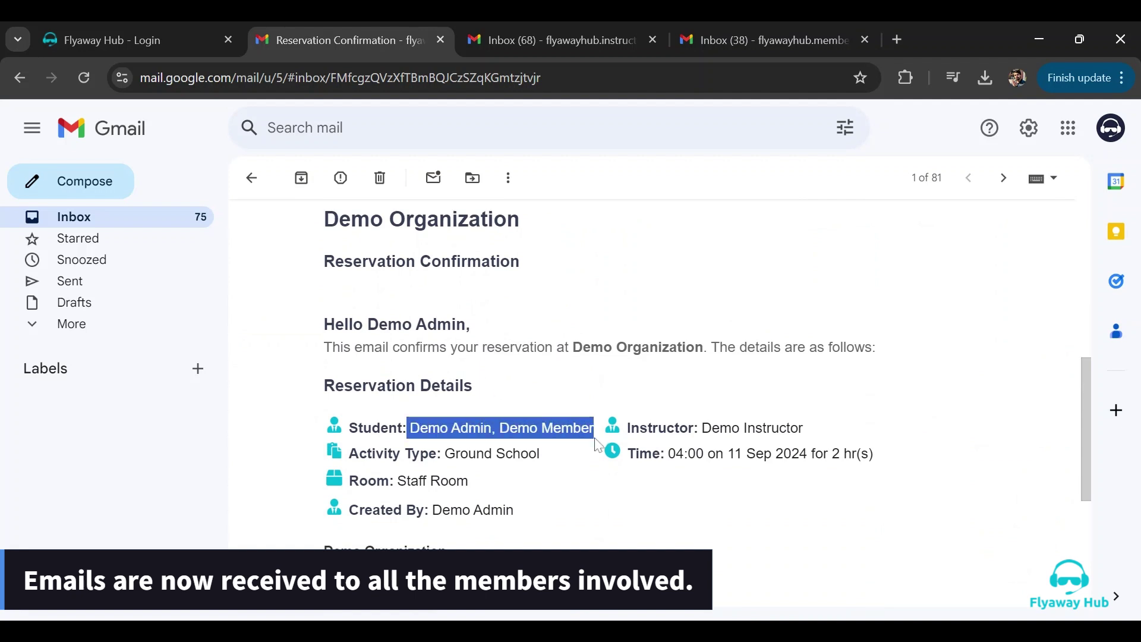
click(567, 401)
scroll(517, 375, up, 3)
scroll(594, 332, down, 1)
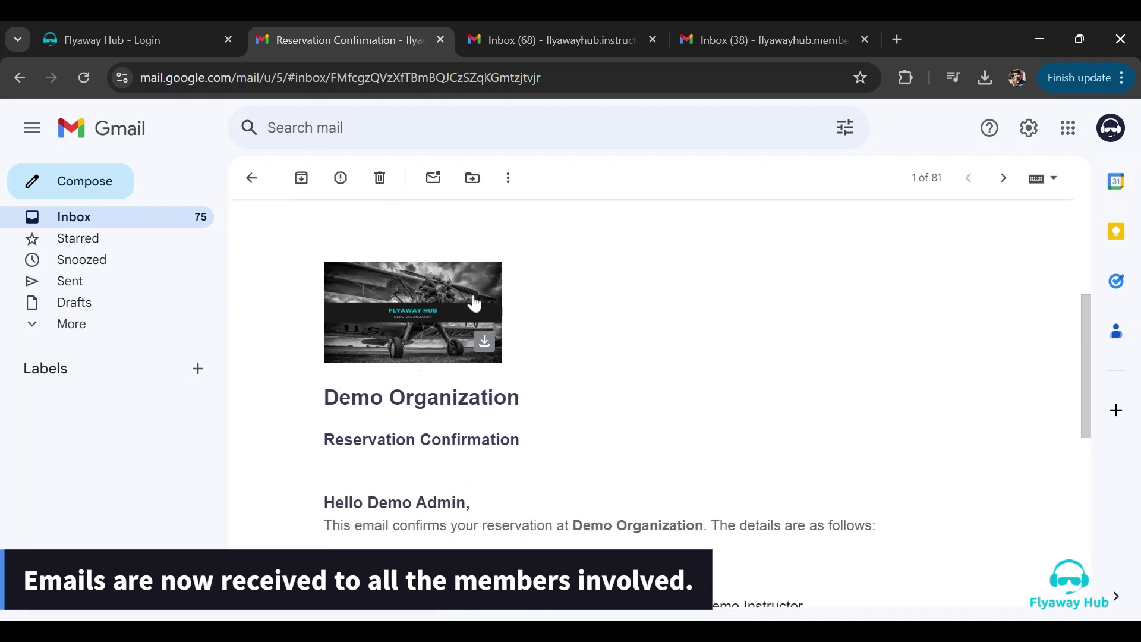
click(585, 44)
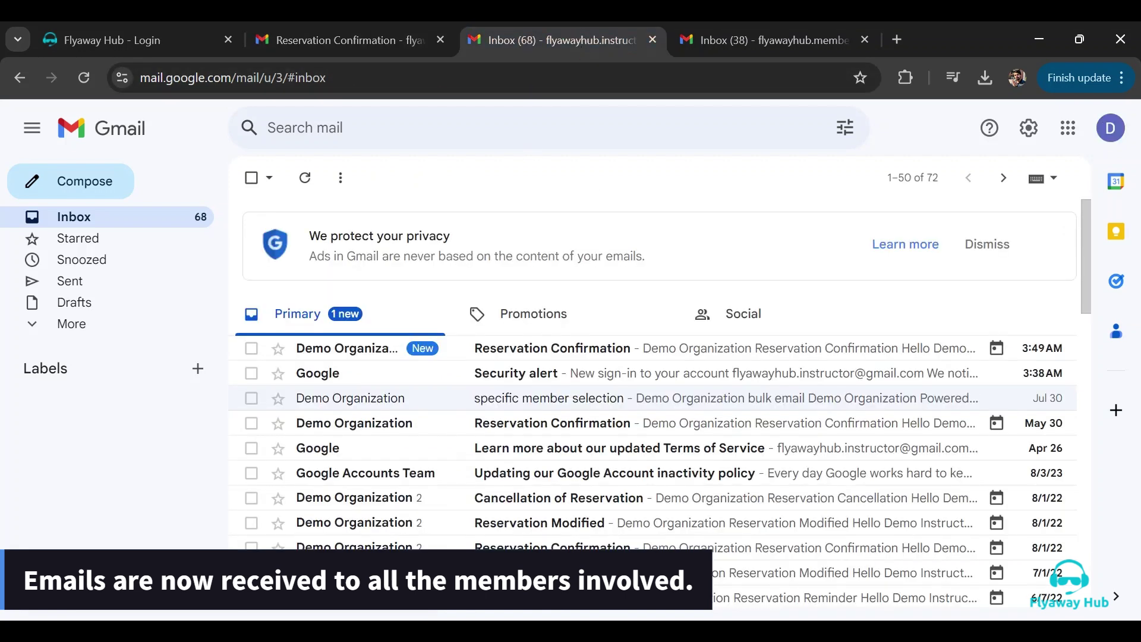
Open the instructor's Reservation Confirmation and highlight both student names and the instructor
click(380, 355)
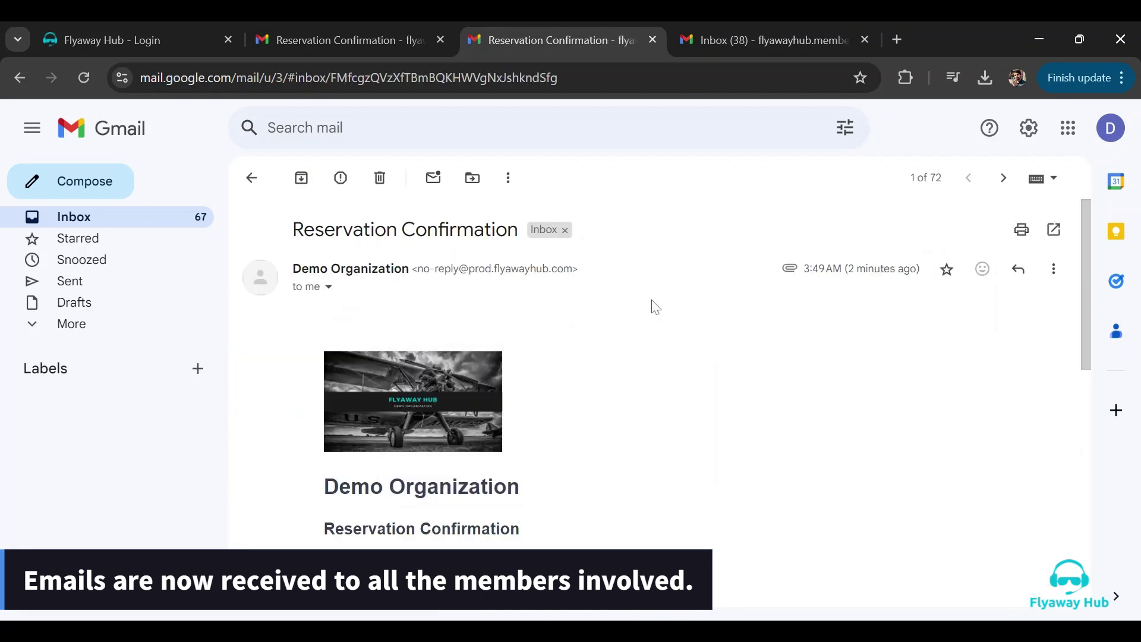
scroll(635, 309, down, 3)
scroll(665, 301, down, 7)
scroll(705, 288, up, 2)
scroll(418, 419, up, 1)
drag(410, 430, 581, 430)
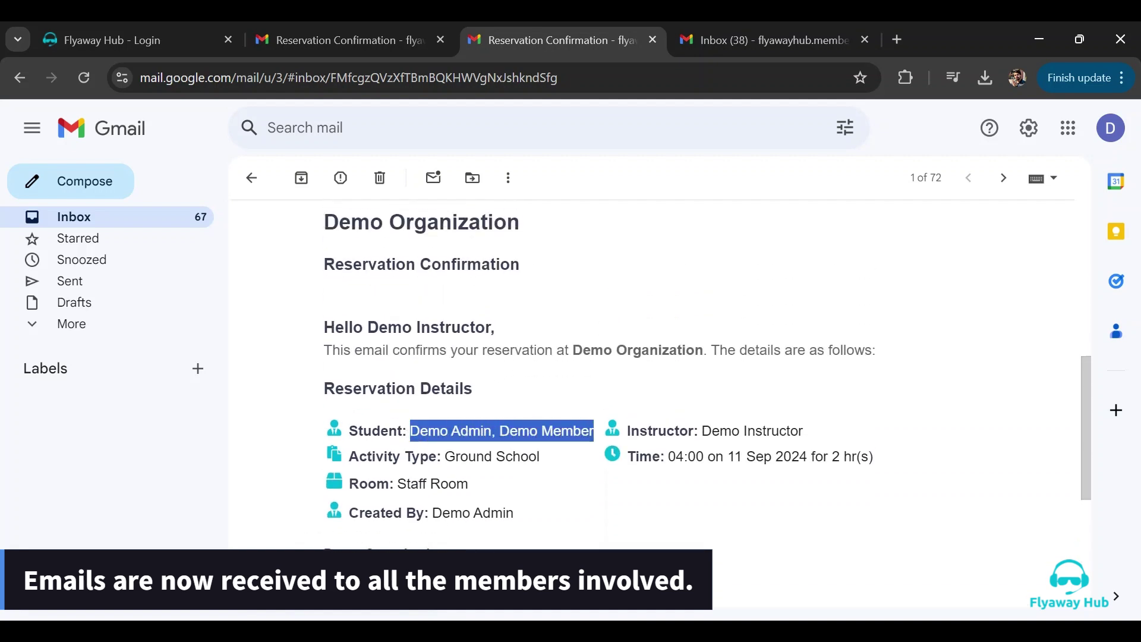
drag(701, 430, 802, 430)
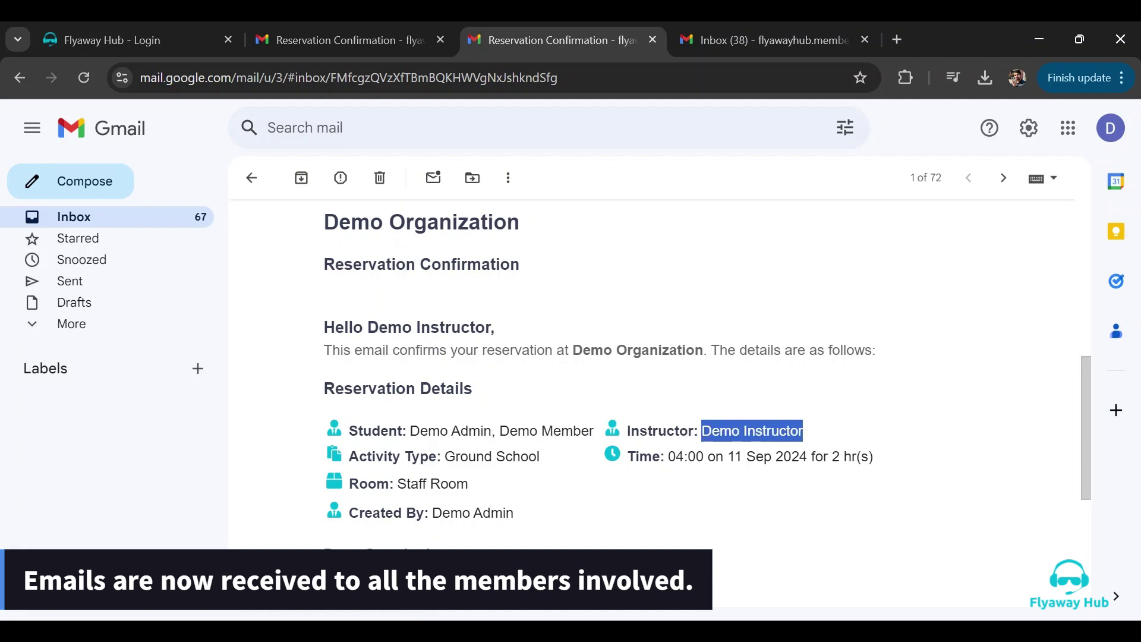
click(767, 38)
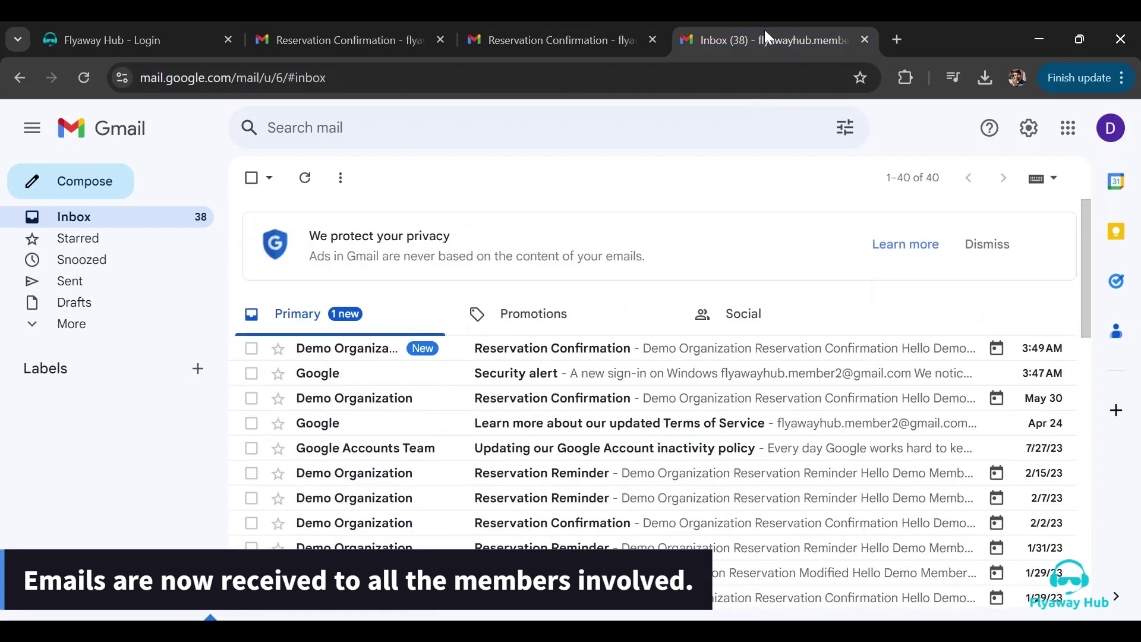
Open the newest Reservation Confirmation email and dismiss the new-toolbar tip
click(373, 356)
scroll(701, 324, down, 5)
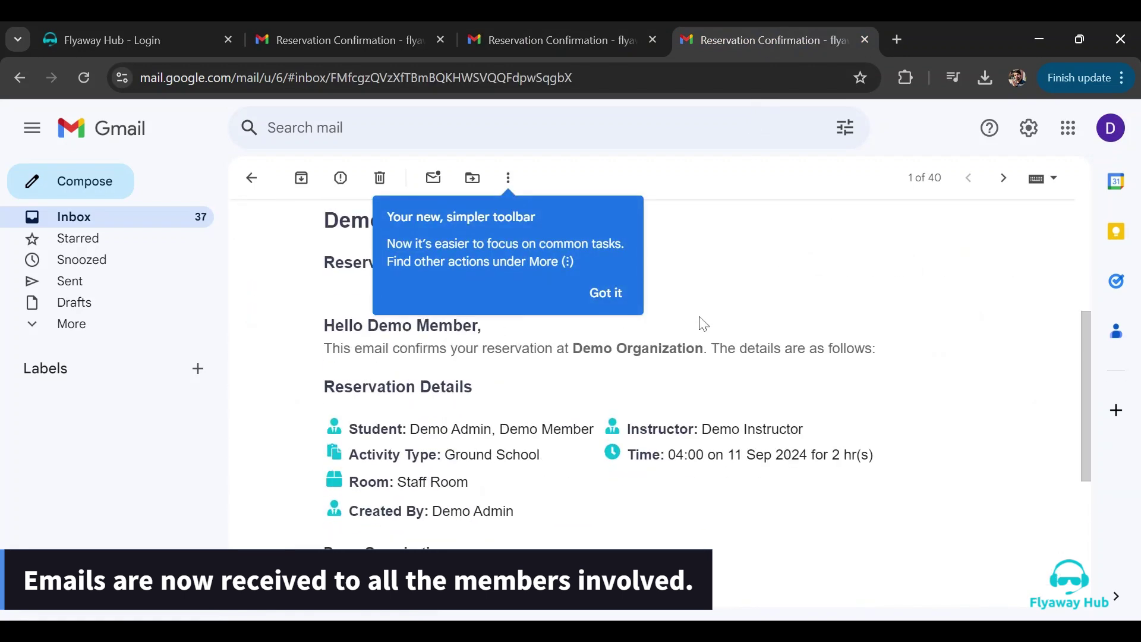
scroll(703, 323, up, 2)
click(618, 301)
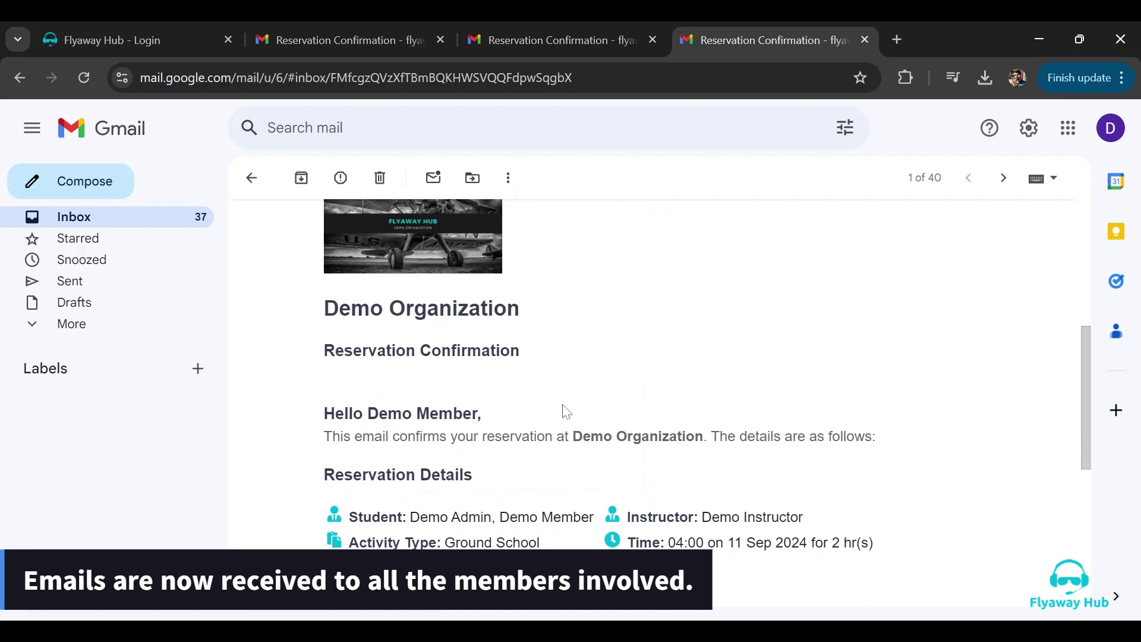
Highlight both member names on the Student line of the Reservation Details
double_click(389, 414)
click(556, 386)
scroll(565, 392, down, 3)
drag(410, 338, 581, 338)
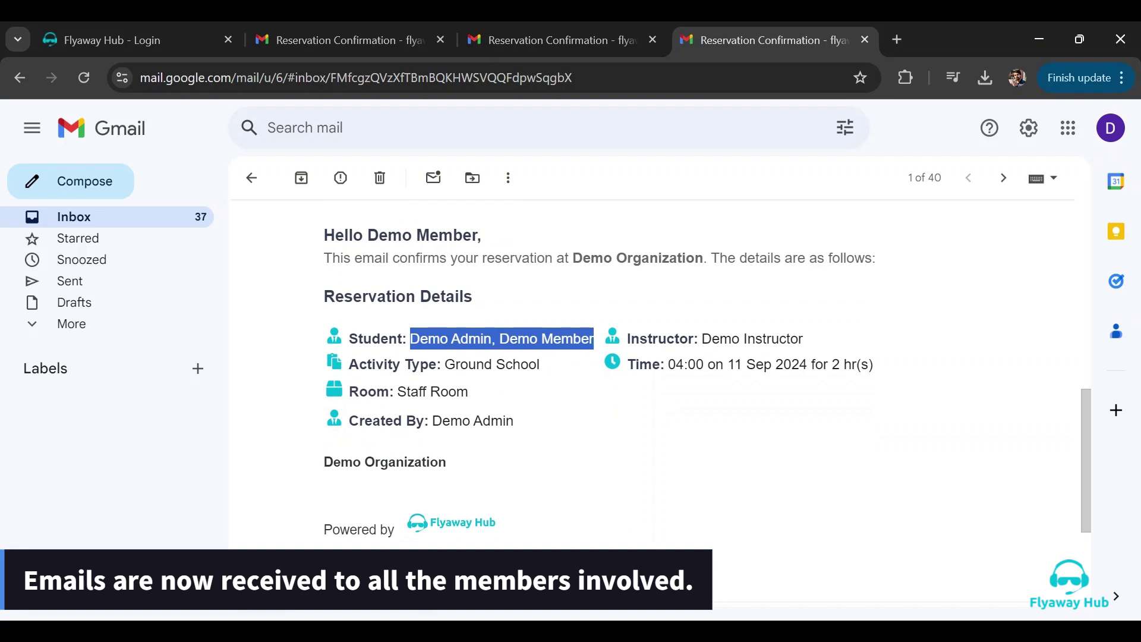
click(570, 414)
scroll(600, 398, up, 7)
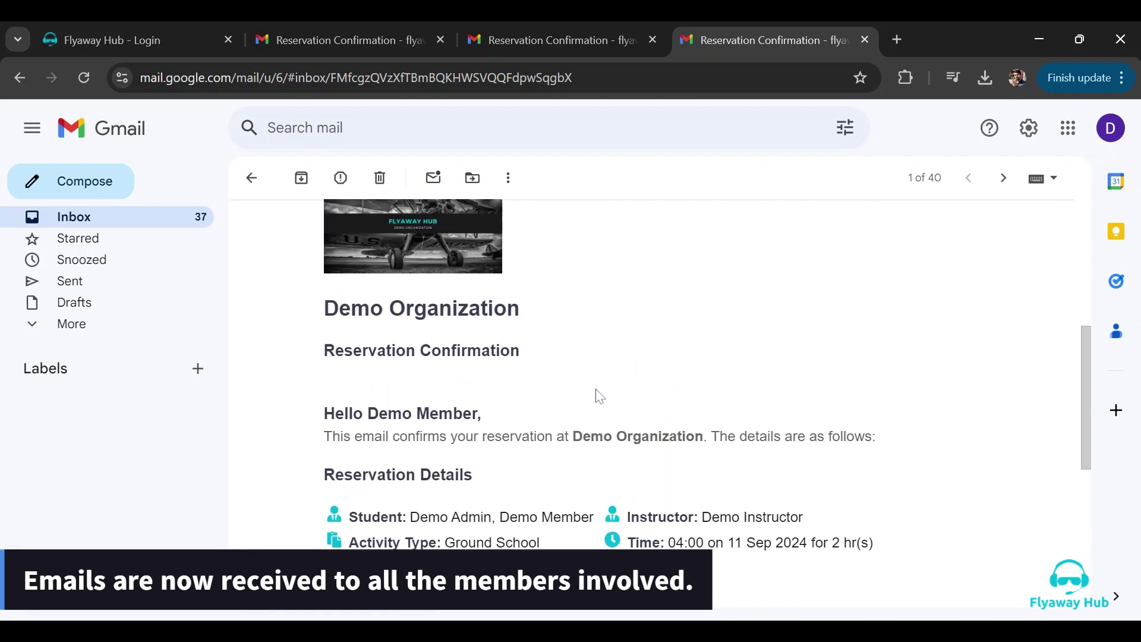